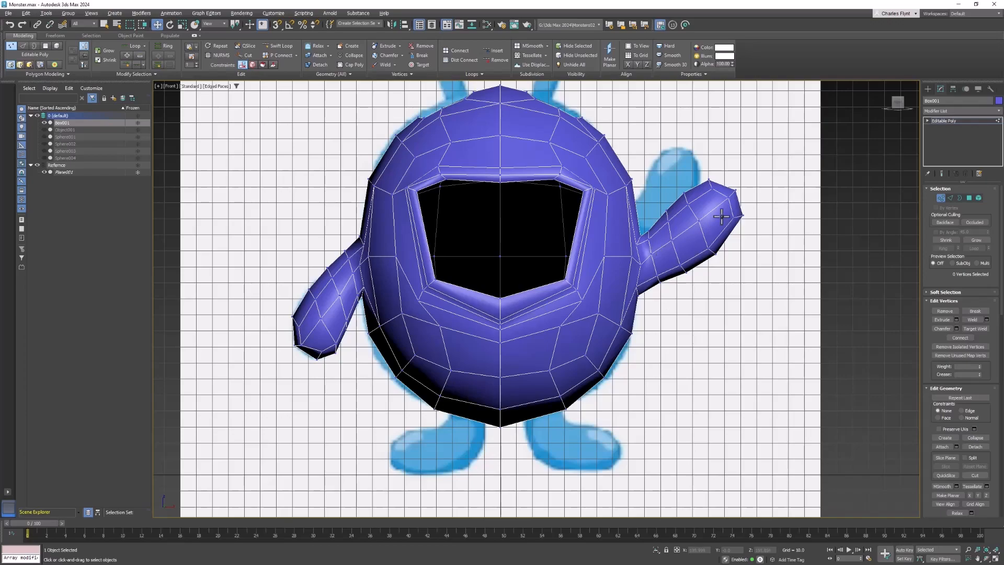
Select four polygons on the lower front of the body in polygon mode.
{"action": "middle_click_drag", "start_coordinate": [711, 224], "coordinate": [714, 265]}
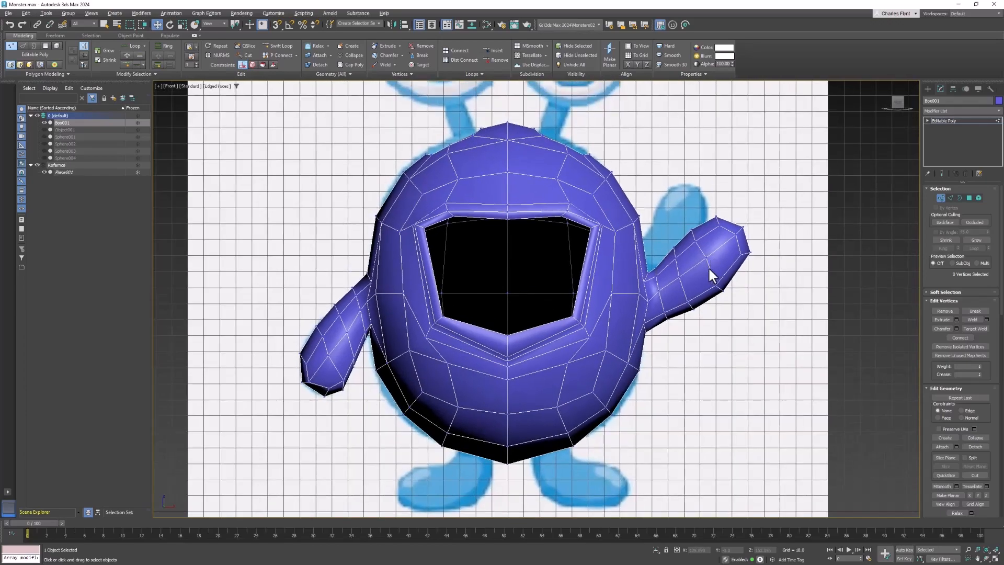
{"action": "scroll", "coordinate": [708, 267], "scroll_direction": "down", "scroll_amount": 3}
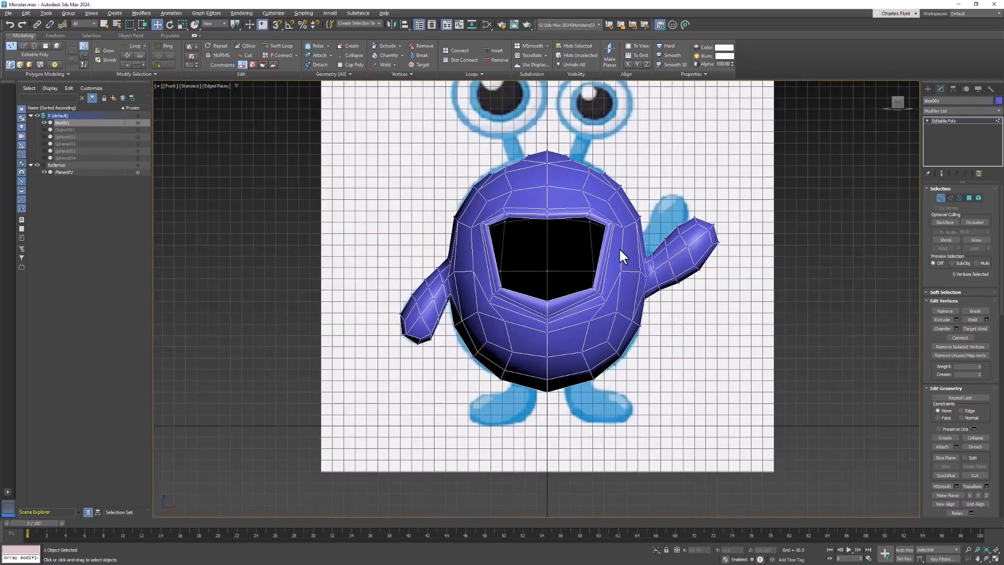
{"action": "middle_click_drag", "start_coordinate": [619, 247], "coordinate": [573, 306]}
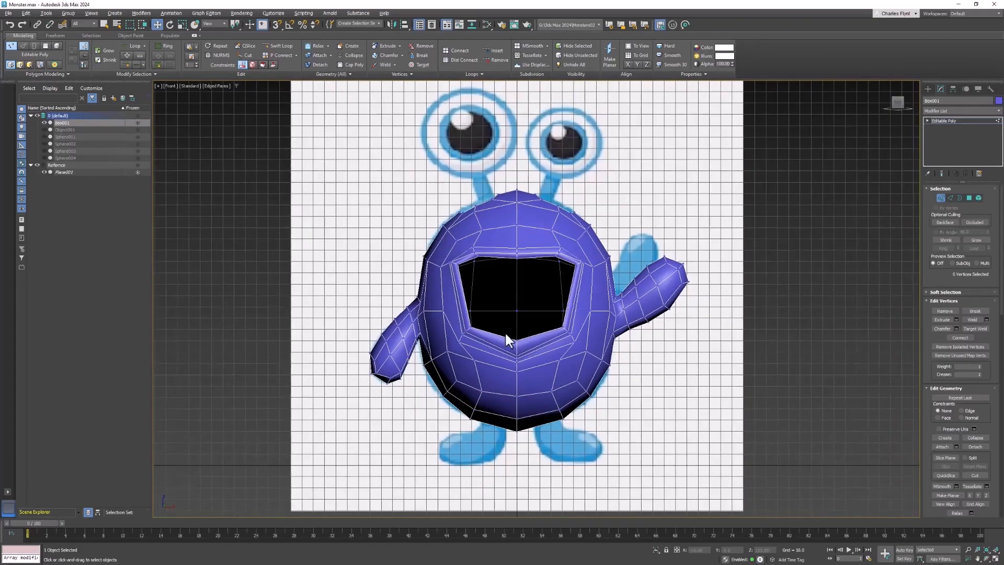
{"action": "scroll", "coordinate": [506, 340], "scroll_direction": "up", "scroll_amount": 5}
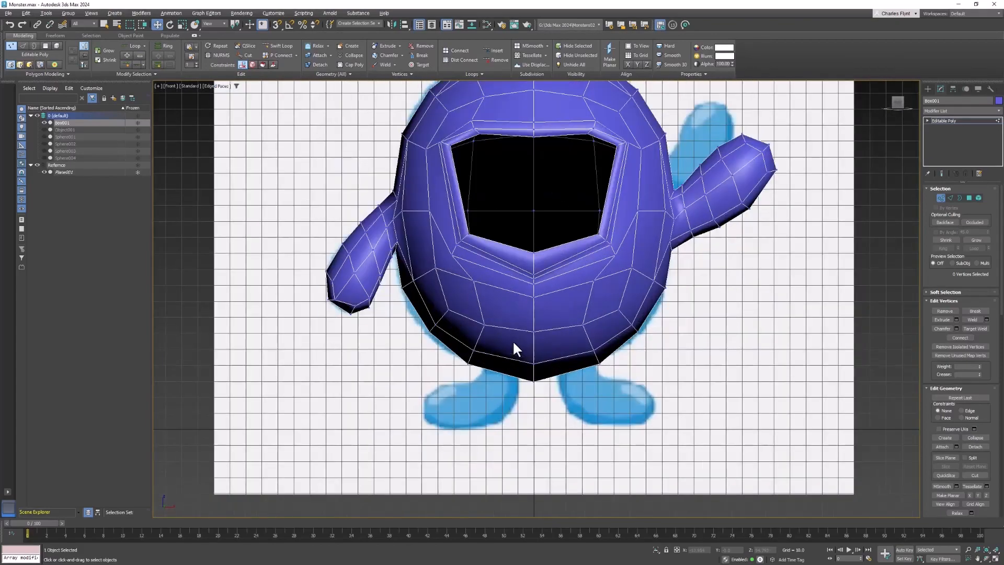
{"action": "key", "text": "p"}
{"action": "middle_click_drag", "start_coordinate": [587, 372], "coordinate": [590, 329], "text": "alt"}
{"action": "scroll", "coordinate": [590, 329], "scroll_direction": "up", "scroll_amount": 1}
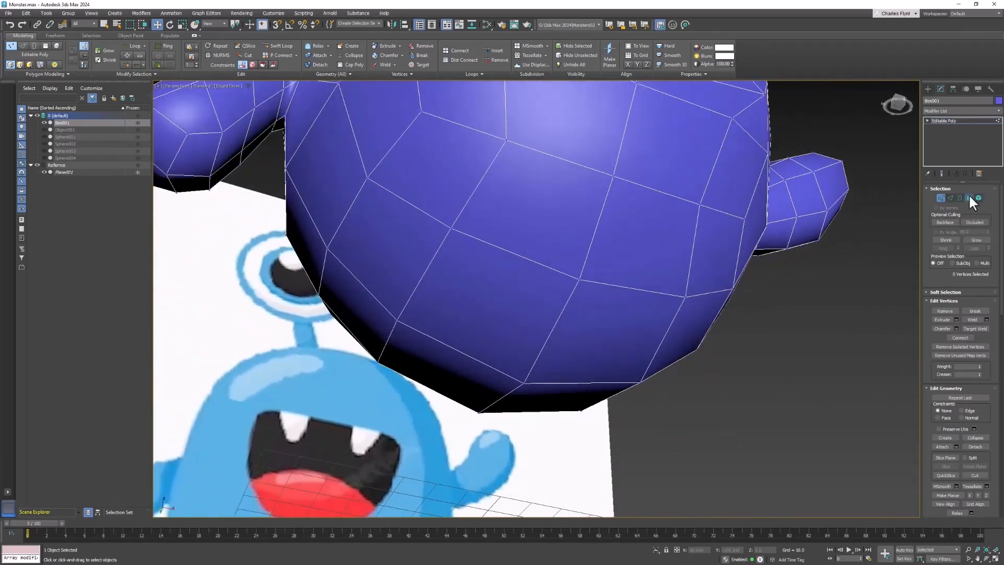
{"action": "left_click", "coordinate": [970, 198]}
{"action": "left_click", "coordinate": [559, 225]}
{"action": "left_click", "coordinate": [460, 173], "text": "ctrl"}
{"action": "left_click", "coordinate": [377, 251], "text": "ctrl"}
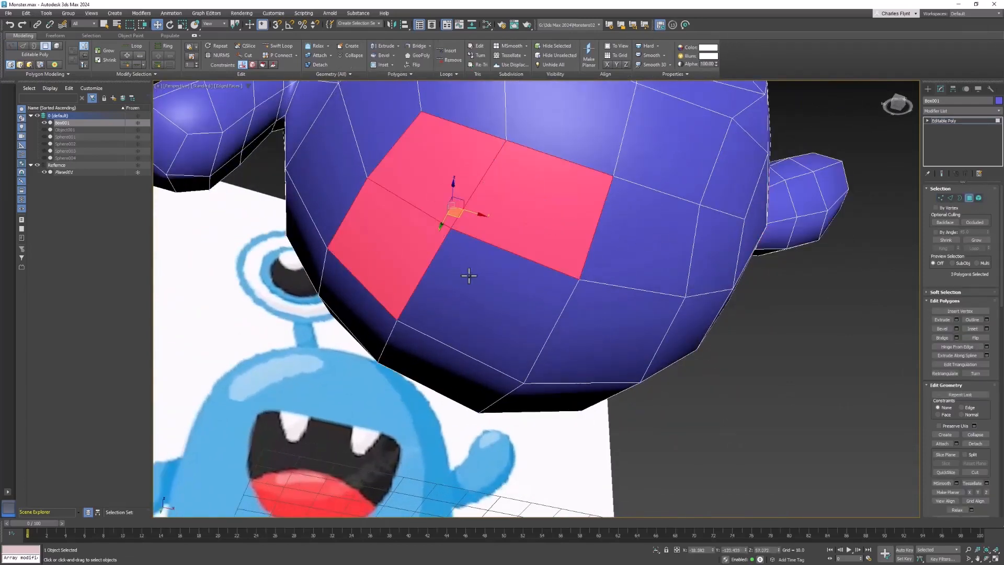
Inset the four selected polygons on the body's underside.
{"action": "left_click", "coordinate": [549, 292], "text": "ctrl"}
{"action": "middle_click_drag", "start_coordinate": [550, 291], "coordinate": [553, 271], "text": "alt"}
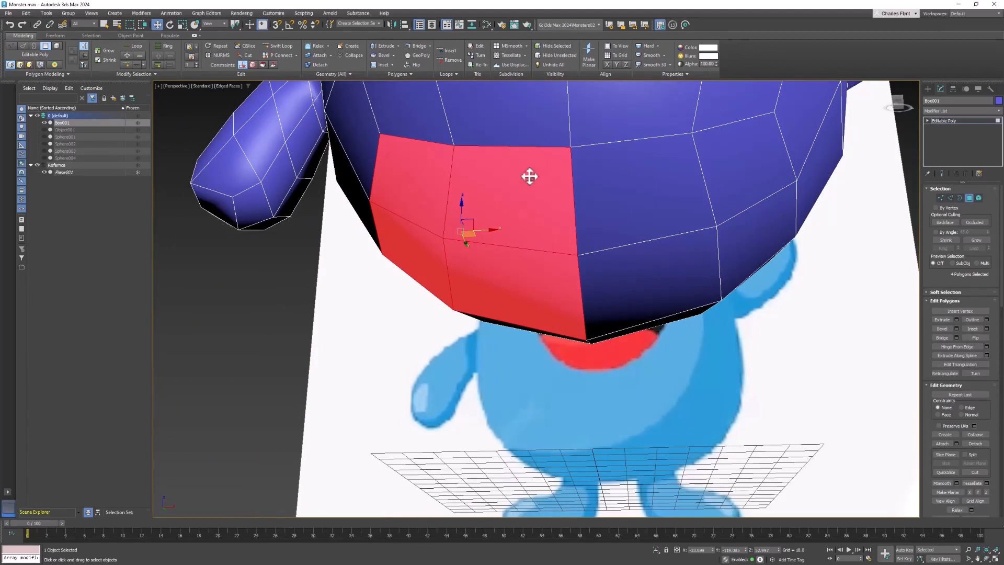
{"action": "right_click", "coordinate": [534, 198]}
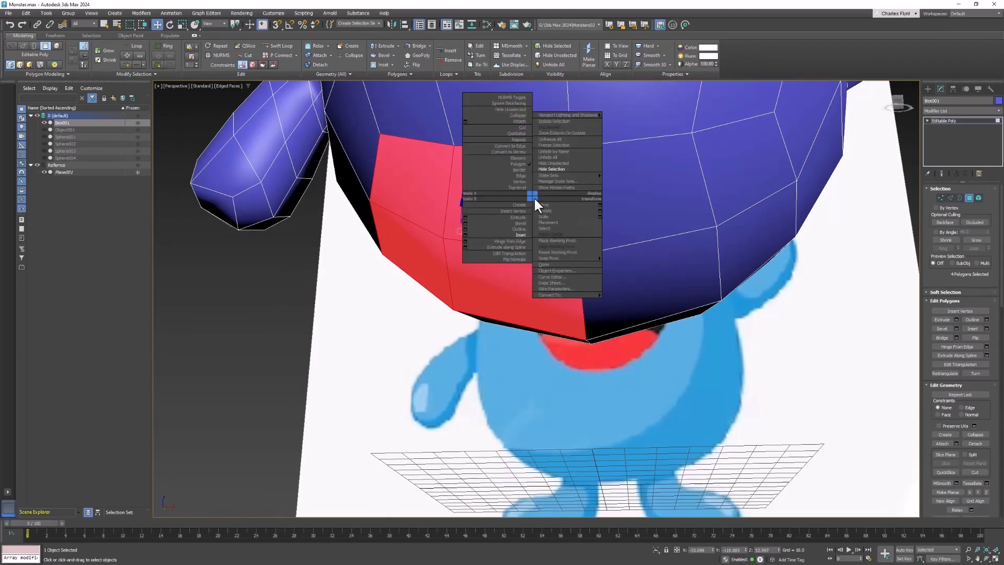
{"action": "left_click", "coordinate": [522, 237]}
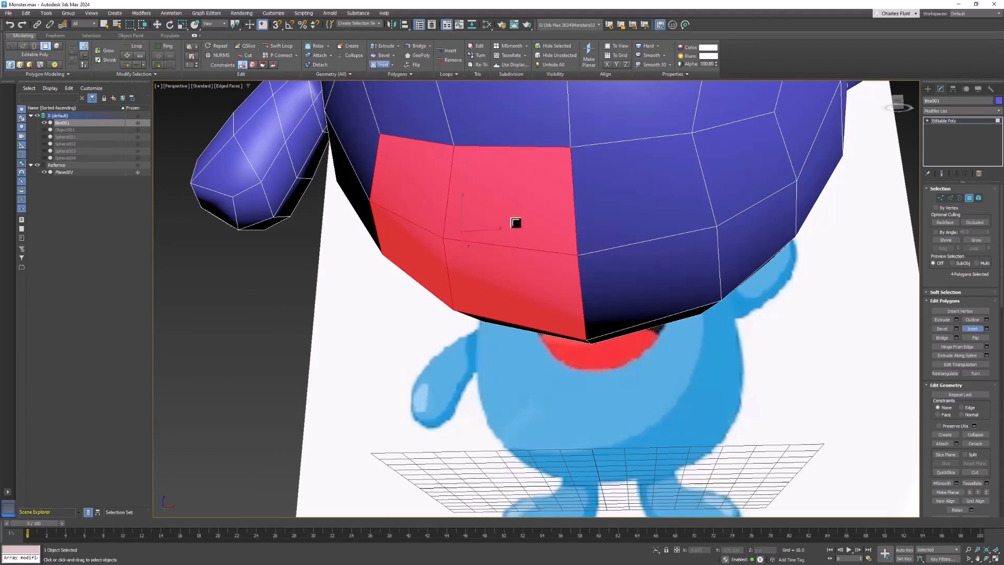
{"action": "left_click_drag", "start_coordinate": [516, 224], "coordinate": [482, 276]}
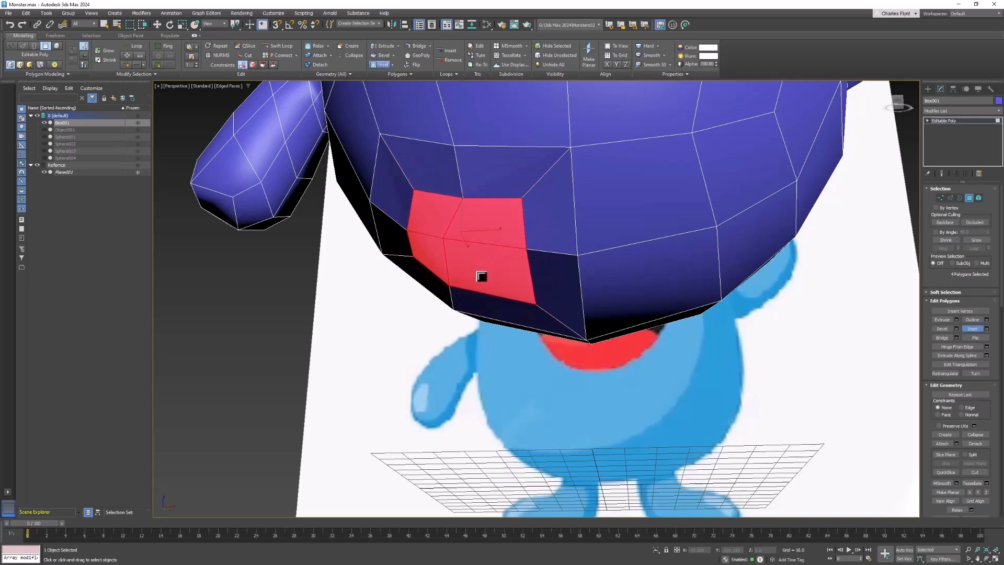
{"action": "left_click", "coordinate": [629, 203]}
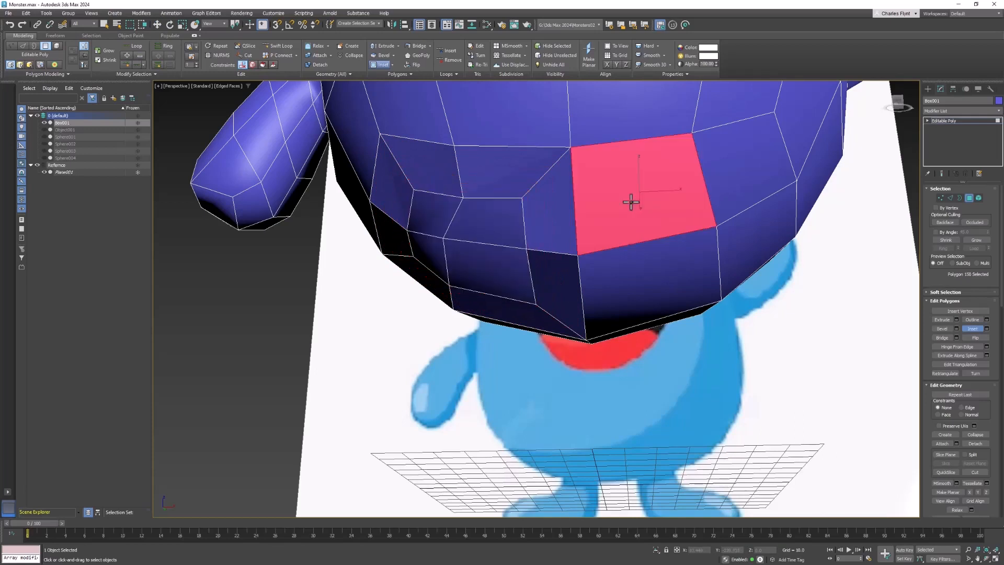
{"action": "left_click", "coordinate": [744, 182], "text": "ctrl"}
{"action": "left_click", "coordinate": [742, 222], "text": "ctrl"}
{"action": "left_click", "coordinate": [688, 262], "text": "ctrl"}
{"action": "left_click", "coordinate": [689, 265], "text": "alt"}
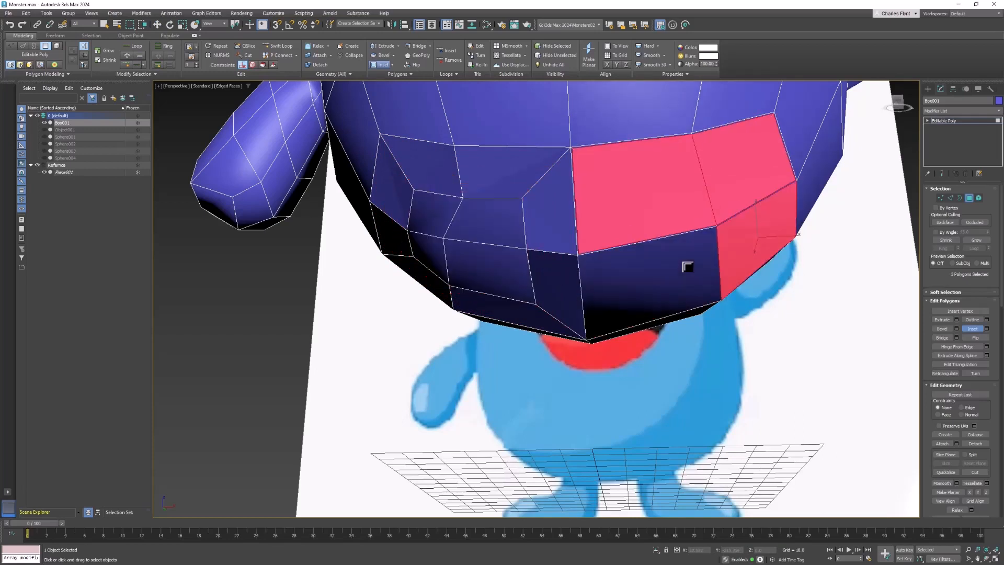
{"action": "key", "text": "ctrl+z"}
{"action": "key", "text": "ctrl+z"}
{"action": "key", "text": "ctrl+z"}
{"action": "key", "text": "ctrl+z"}
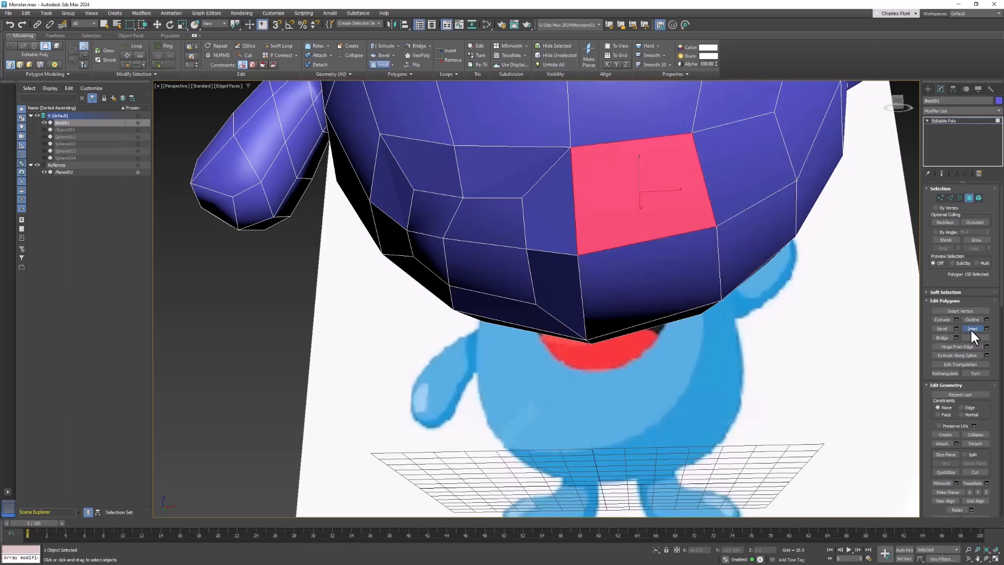
Select four polygons on the other side of the body's underside and inset them.
{"action": "left_click", "coordinate": [974, 325]}
{"action": "left_click", "coordinate": [679, 217]}
{"action": "left_click", "coordinate": [739, 189], "text": "ctrl"}
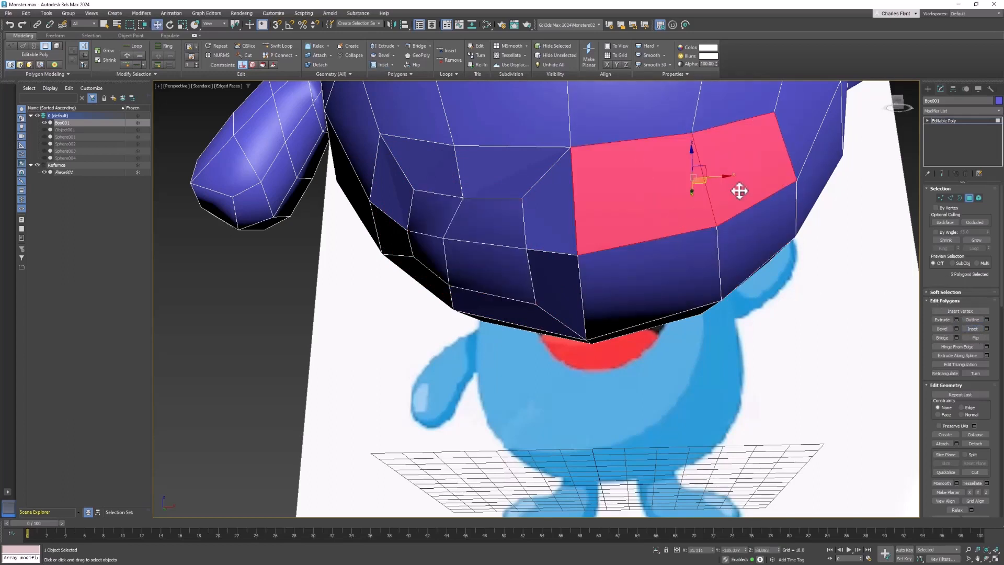
{"action": "left_click", "coordinate": [764, 226], "text": "ctrl"}
{"action": "left_click", "coordinate": [703, 254], "text": "ctrl"}
{"action": "right_click", "coordinate": [718, 211]}
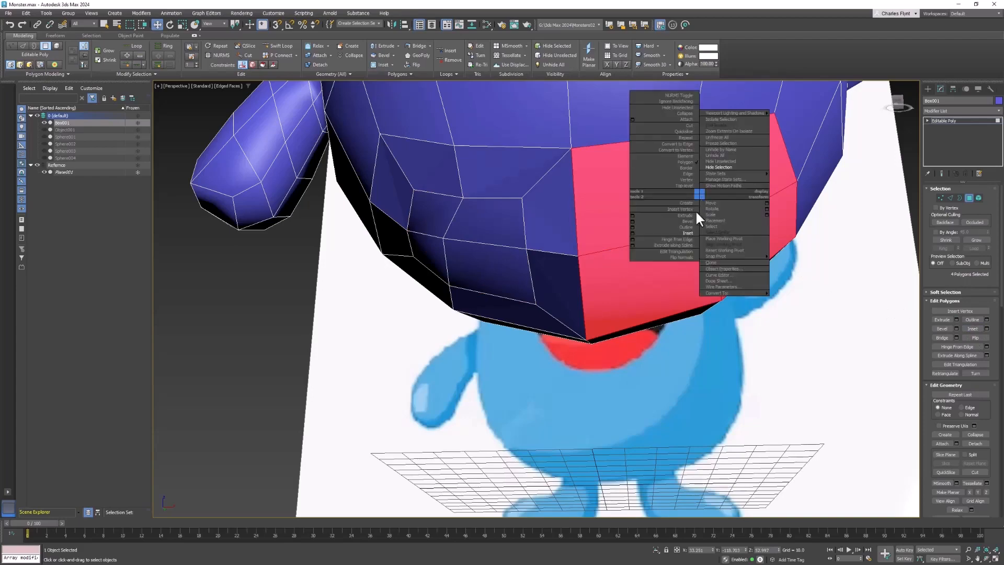
{"action": "left_click", "coordinate": [701, 204]}
{"action": "left_click_drag", "start_coordinate": [702, 206], "coordinate": [689, 248]}
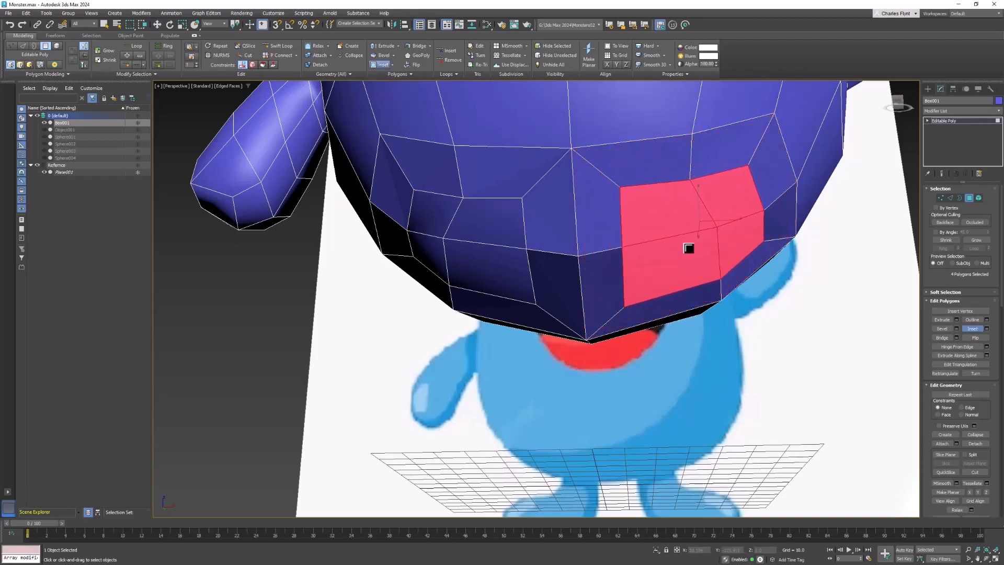
Add the four inner polygons of the first inset to the selection with the Move tool active.
{"action": "middle_click_drag", "start_coordinate": [718, 280], "coordinate": [832, 303], "text": "alt"}
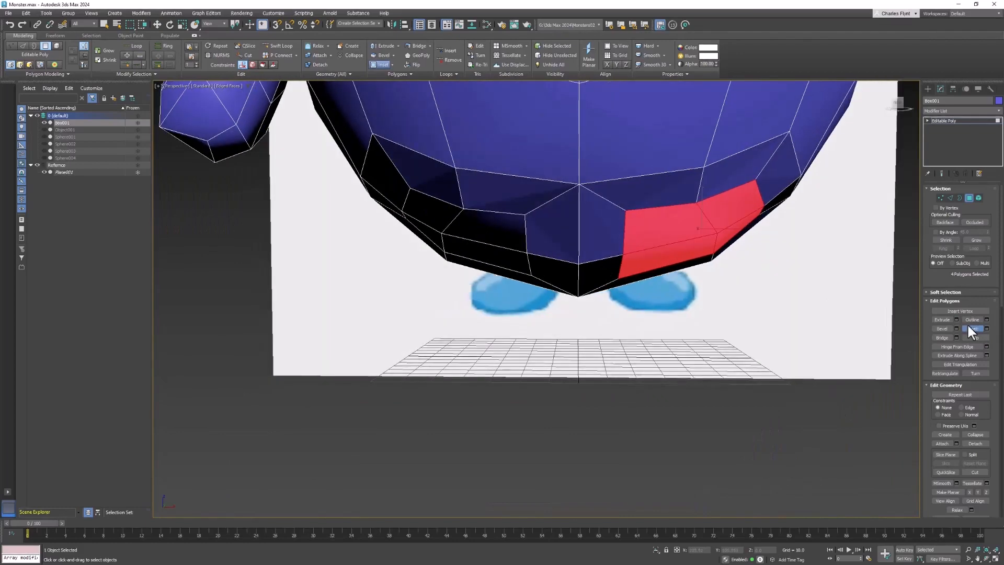
{"action": "key", "text": "w"}
{"action": "left_click", "coordinate": [464, 219], "text": "ctrl"}
{"action": "left_click", "coordinate": [439, 221], "text": "ctrl"}
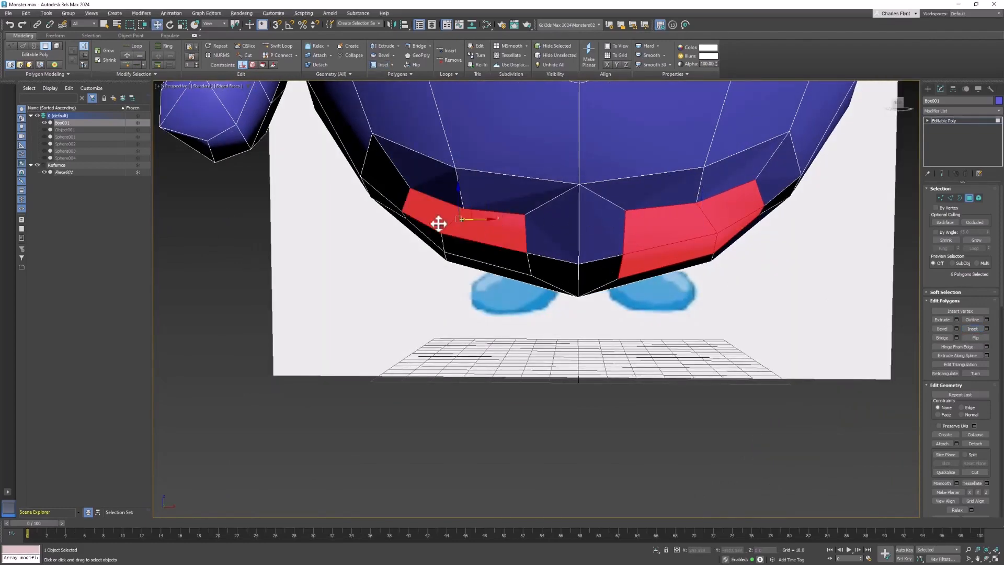
{"action": "left_click", "coordinate": [441, 238], "text": "ctrl"}
{"action": "left_click", "coordinate": [520, 253], "text": "ctrl"}
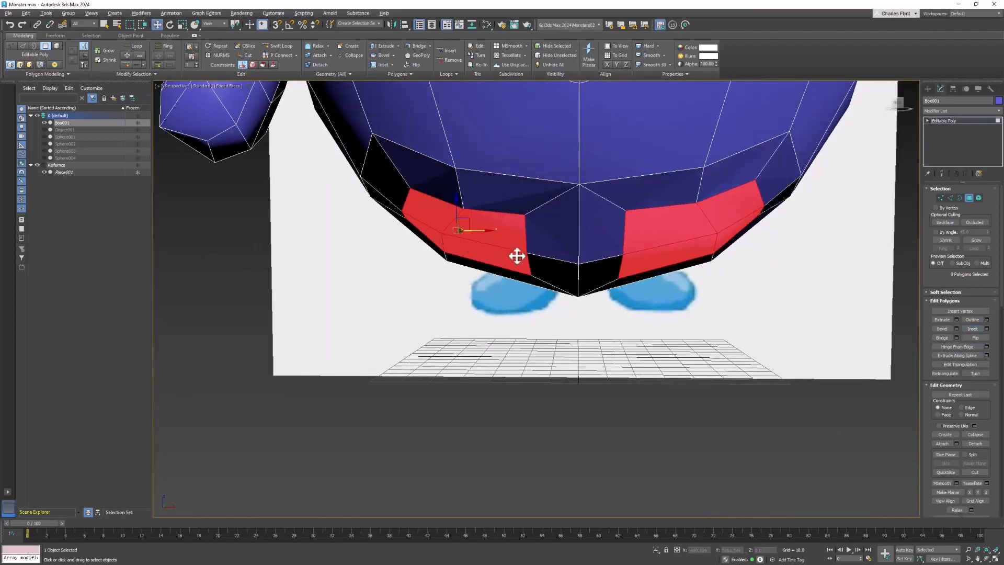
Orbit around the body's underside to examine both selected polygon groups.
{"action": "middle_click_drag", "start_coordinate": [520, 254], "coordinate": [474, 222], "text": "alt"}
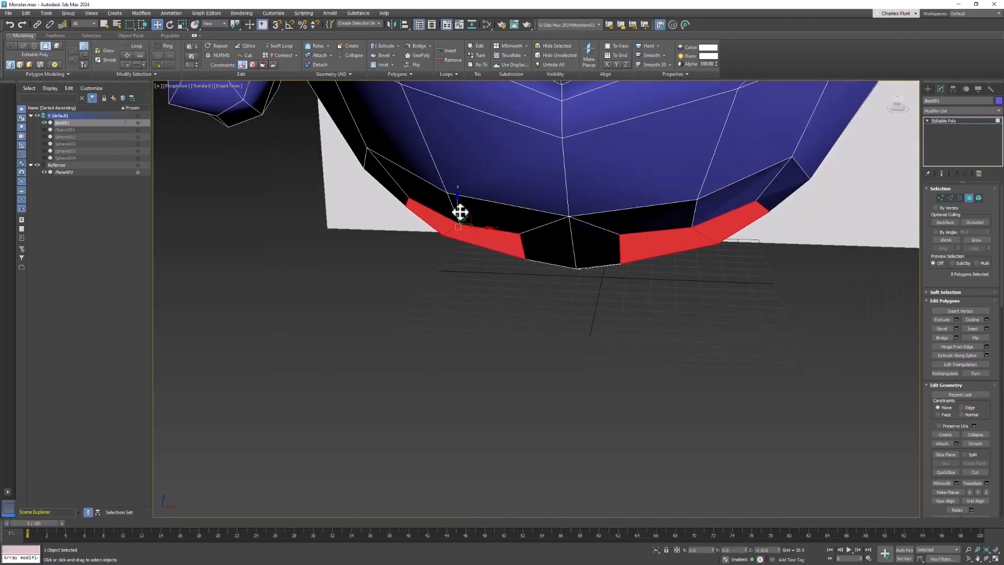
{"action": "middle_click_drag", "start_coordinate": [459, 210], "coordinate": [725, 362], "text": "alt"}
{"action": "scroll", "coordinate": [693, 220], "scroll_direction": "up", "scroll_amount": 3}
{"action": "scroll", "coordinate": [733, 285], "scroll_direction": "down", "scroll_amount": 3}
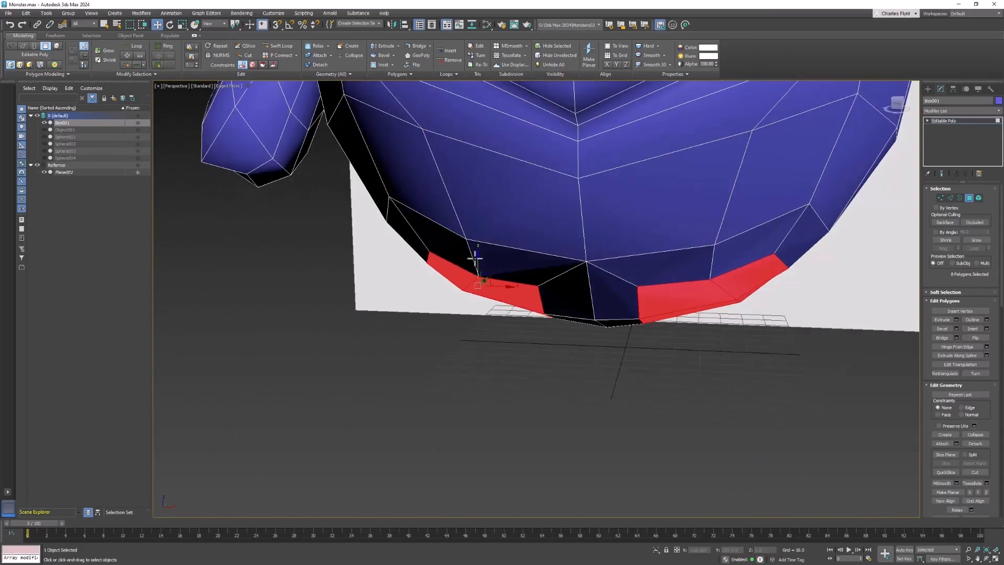
{"action": "left_click_drag", "start_coordinate": [477, 262], "coordinate": [478, 260]}
{"action": "middle_click_drag", "start_coordinate": [627, 319], "coordinate": [691, 273], "text": "alt"}
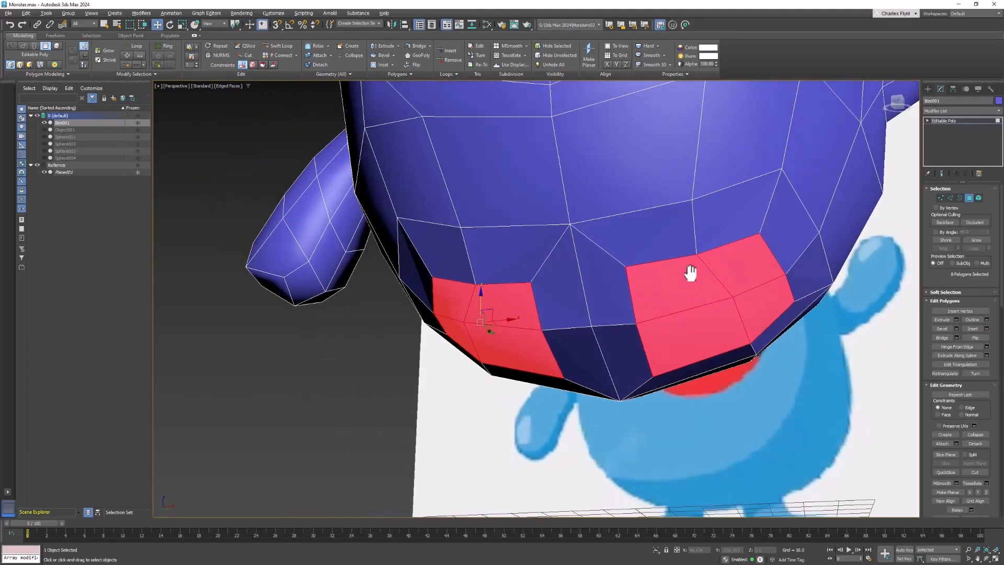
{"action": "mouse_move", "coordinate": [750, 288]}
{"action": "middle_mouse_down", "text": "alt"}
{"action": "mouse_move", "coordinate": [758, 265]}
{"action": "mouse_move", "coordinate": [767, 284]}
{"action": "mouse_move", "coordinate": [749, 294]}
{"action": "middle_mouse_up", "text": "alt"}
{"action": "scroll", "coordinate": [742, 298], "scroll_direction": "up", "scroll_amount": 3}
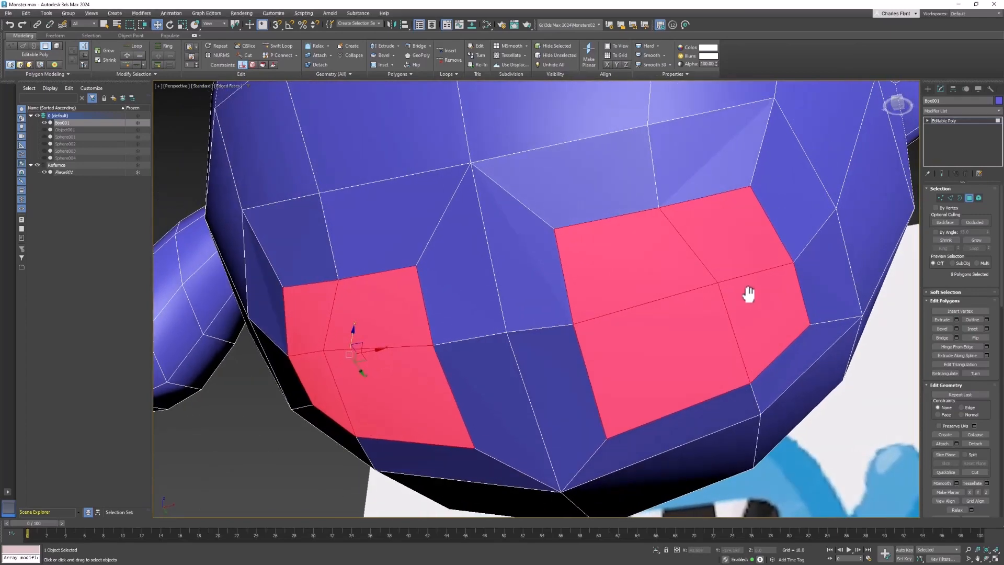
Switch to vertex mode, enable the Edge constraint, and slide two vertices along their edges on the lower body.
{"action": "left_click", "coordinate": [929, 88]}
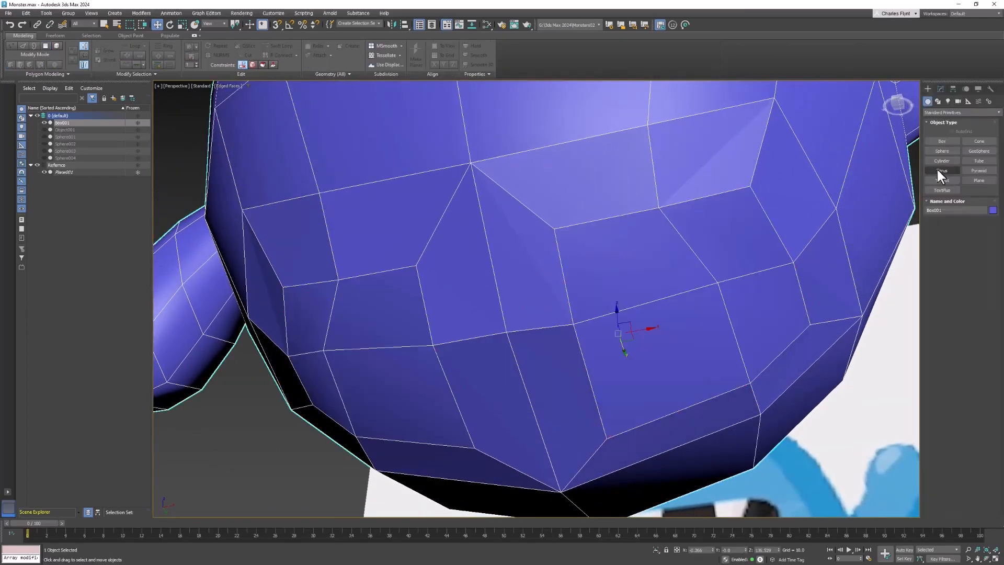
{"action": "left_click", "coordinate": [941, 89]}
{"action": "left_click", "coordinate": [940, 197]}
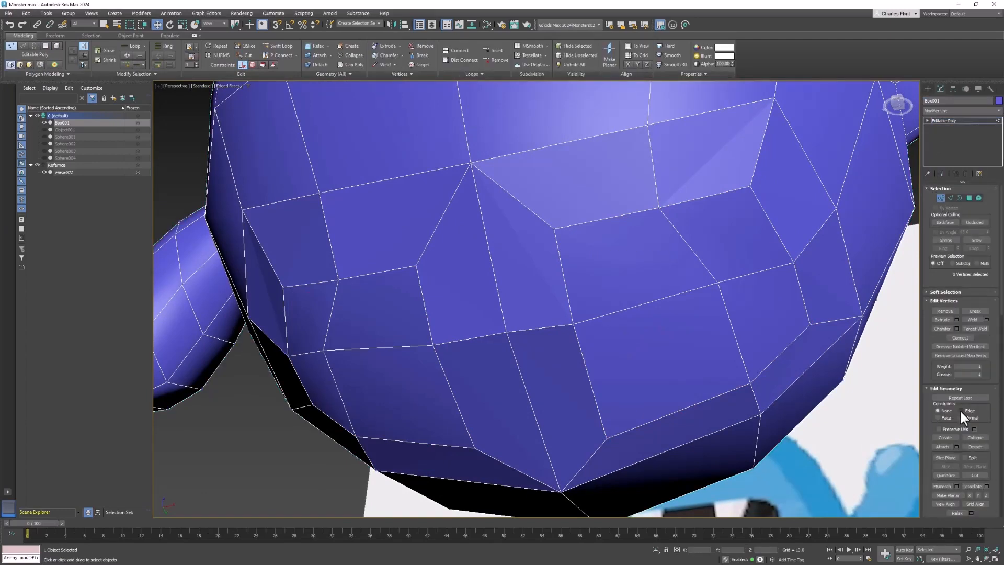
{"action": "left_click", "coordinate": [961, 411]}
{"action": "middle_click_drag", "start_coordinate": [885, 410], "coordinate": [744, 287], "text": "alt"}
{"action": "left_click", "coordinate": [729, 249]}
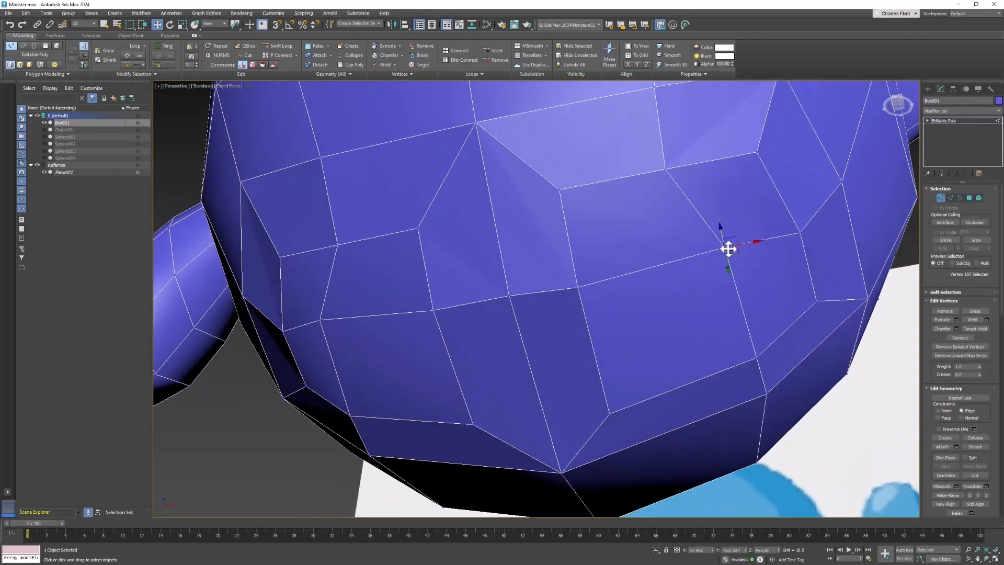
{"action": "left_click_drag", "start_coordinate": [748, 243], "coordinate": [709, 255]}
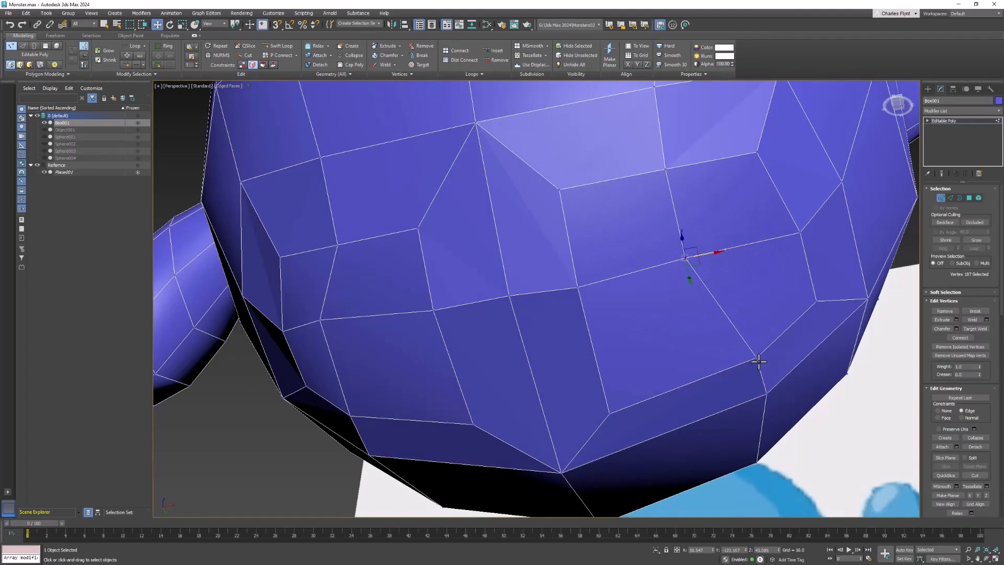
{"action": "left_click", "coordinate": [759, 361]}
{"action": "left_click_drag", "start_coordinate": [769, 355], "coordinate": [726, 366]}
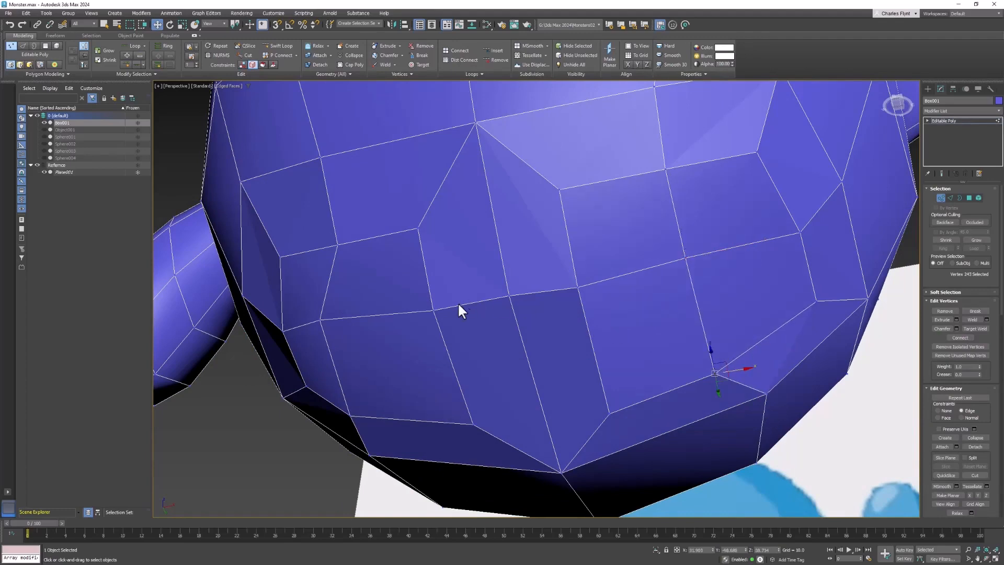
Slide more vertices along their edges to even out the lower body's polygon loops.
{"action": "middle_click_drag", "start_coordinate": [459, 309], "coordinate": [375, 273], "text": "alt"}
{"action": "left_click", "coordinate": [376, 264]}
{"action": "left_click_drag", "start_coordinate": [397, 265], "coordinate": [426, 267]}
{"action": "left_click", "coordinate": [361, 370]}
{"action": "left_click_drag", "start_coordinate": [394, 373], "coordinate": [435, 376]}
{"action": "middle_click_drag", "start_coordinate": [562, 253], "coordinate": [563, 286]}
{"action": "left_click", "coordinate": [511, 223]}
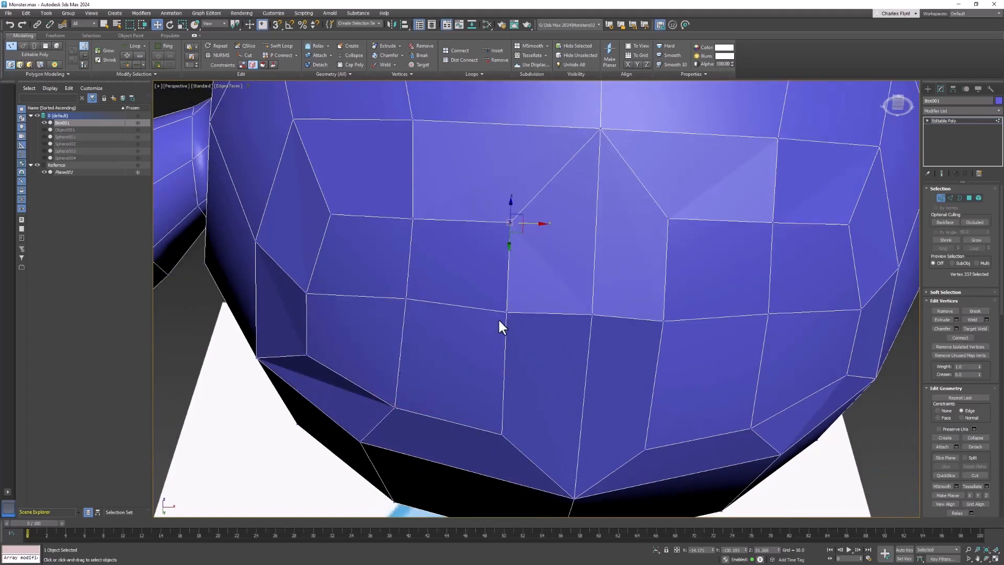
{"action": "left_click_drag", "start_coordinate": [514, 442], "coordinate": [507, 404]}
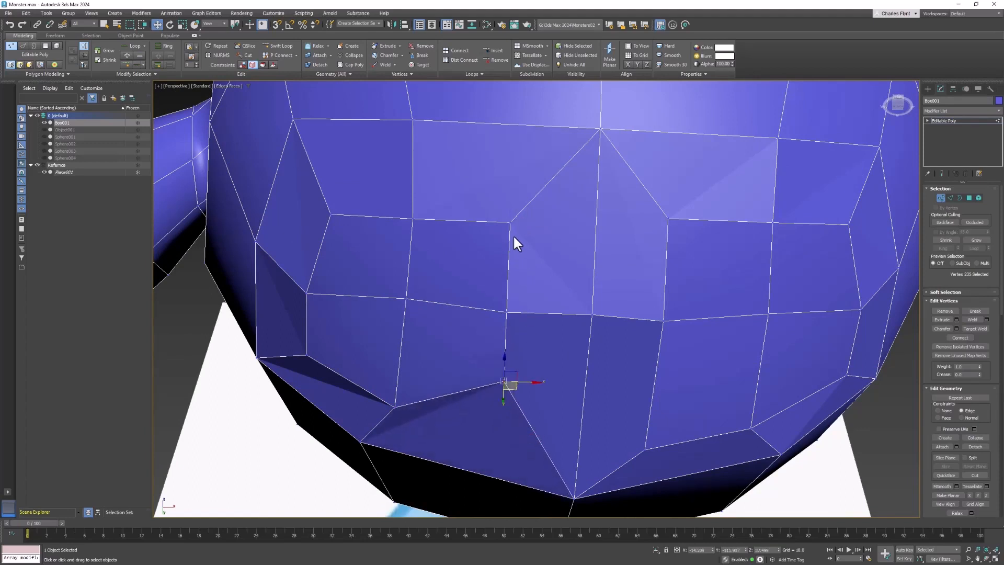
{"action": "left_click", "coordinate": [511, 223]}
{"action": "mouse_move", "coordinate": [521, 231]}
{"action": "left_mouse_down"}
{"action": "mouse_move", "coordinate": [520, 249]}
{"action": "mouse_move", "coordinate": [520, 227]}
{"action": "mouse_move", "coordinate": [493, 244]}
{"action": "mouse_move", "coordinate": [521, 241]}
{"action": "left_mouse_up"}
{"action": "key", "text": "ctrl+z"}
{"action": "key", "text": "ctrl+z"}
{"action": "key", "text": "ctrl+z"}
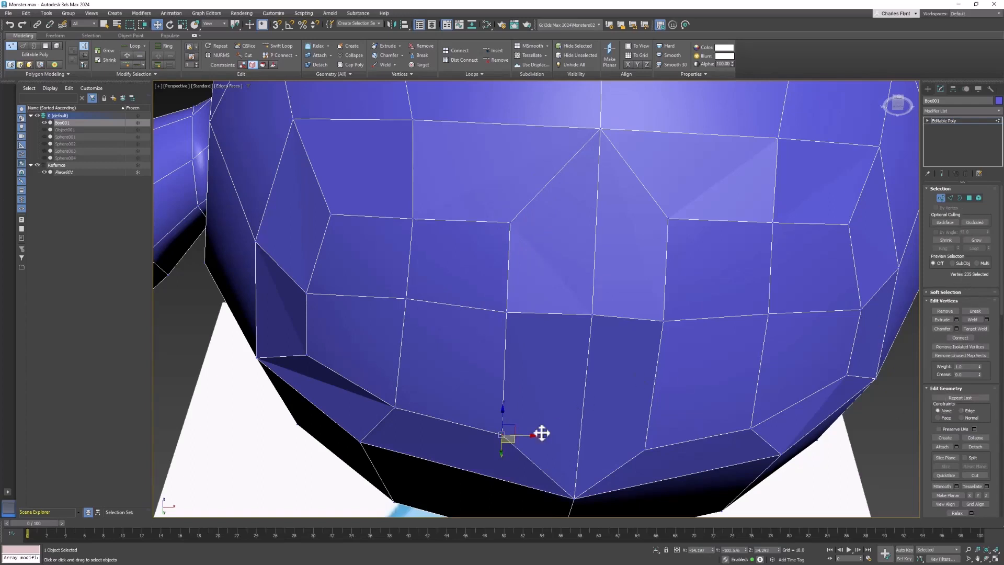
Slide vertices along their edges on the lower front of the body to straighten the polygon loops.
{"action": "left_click_drag", "start_coordinate": [511, 439], "coordinate": [489, 402]}
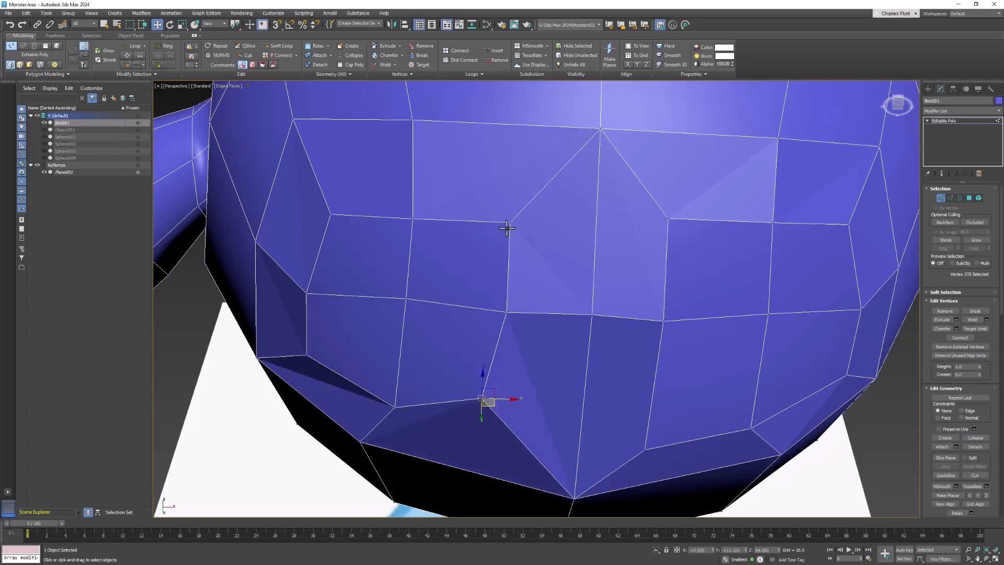
{"action": "left_click_drag", "start_coordinate": [521, 227], "coordinate": [497, 241]}
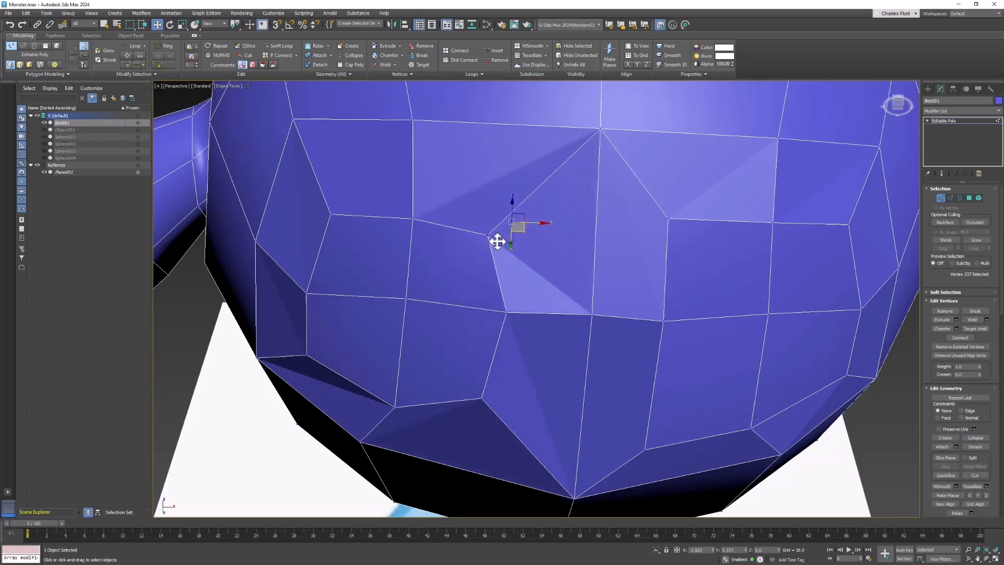
{"action": "left_click", "coordinate": [483, 400]}
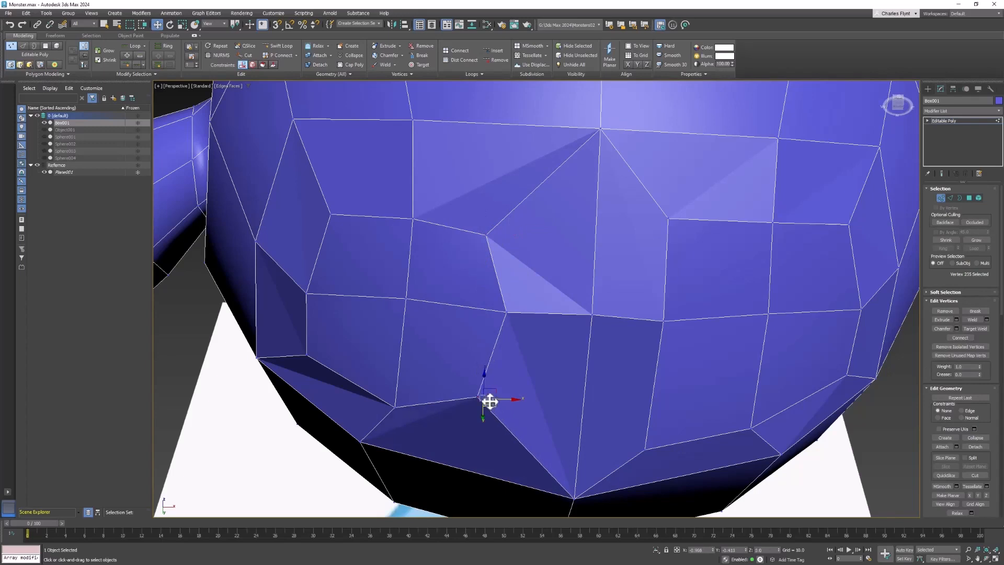
{"action": "left_click_drag", "start_coordinate": [488, 403], "coordinate": [442, 346]}
{"action": "left_click", "coordinate": [333, 220]}
{"action": "left_click_drag", "start_coordinate": [343, 220], "coordinate": [363, 238]}
{"action": "left_click", "coordinate": [489, 238]}
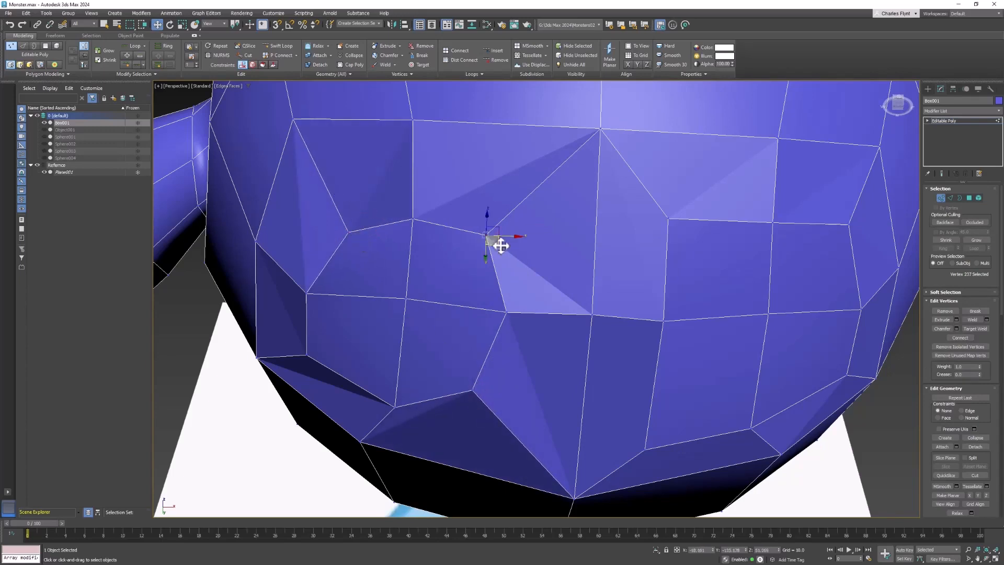
{"action": "left_click_drag", "start_coordinate": [497, 242], "coordinate": [492, 251]}
Slide more vertices along their edges on the left side of the lower body to even out the loops.
{"action": "left_click", "coordinate": [313, 356]}
{"action": "left_click_drag", "start_coordinate": [319, 352], "coordinate": [348, 368]}
{"action": "left_click", "coordinate": [394, 406]}
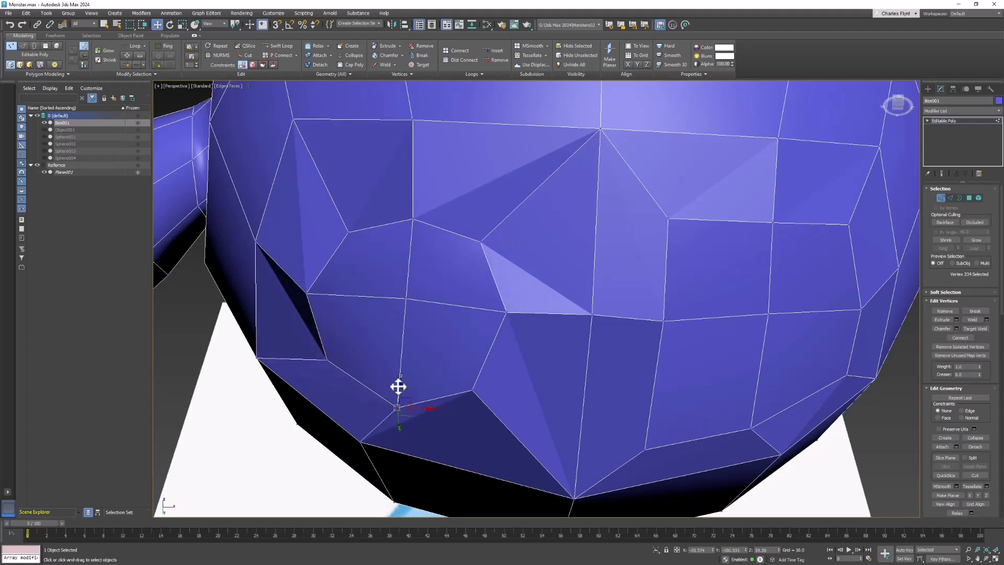
{"action": "left_click_drag", "start_coordinate": [398, 387], "coordinate": [395, 377]}
{"action": "left_click_drag", "start_coordinate": [487, 412], "coordinate": [482, 392]}
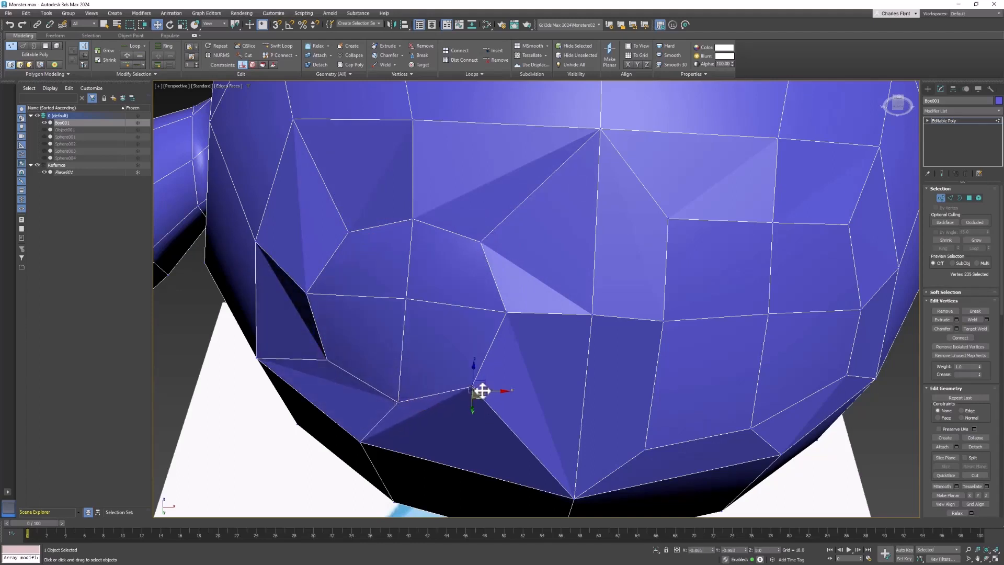
{"action": "left_click", "coordinate": [409, 295]}
{"action": "mouse_move", "coordinate": [411, 313]}
{"action": "left_mouse_down"}
{"action": "mouse_move", "coordinate": [406, 328]}
{"action": "mouse_move", "coordinate": [426, 313]}
{"action": "left_mouse_up"}
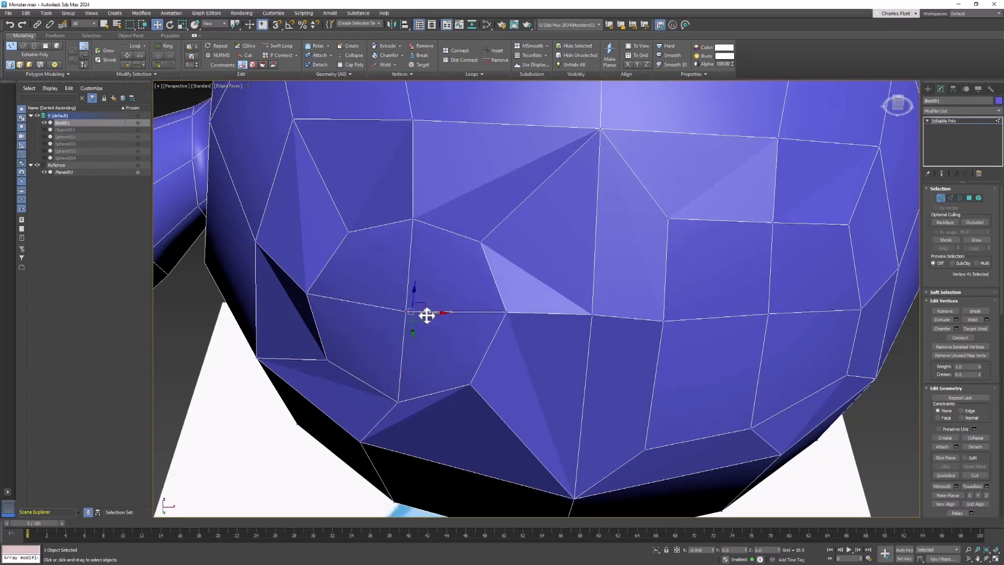
Slide vertices along their edges around the centre of the body's underside to smooth the edge flow.
{"action": "middle_click_drag", "start_coordinate": [662, 284], "coordinate": [599, 279]}
{"action": "middle_click_drag", "start_coordinate": [605, 220], "coordinate": [555, 262]}
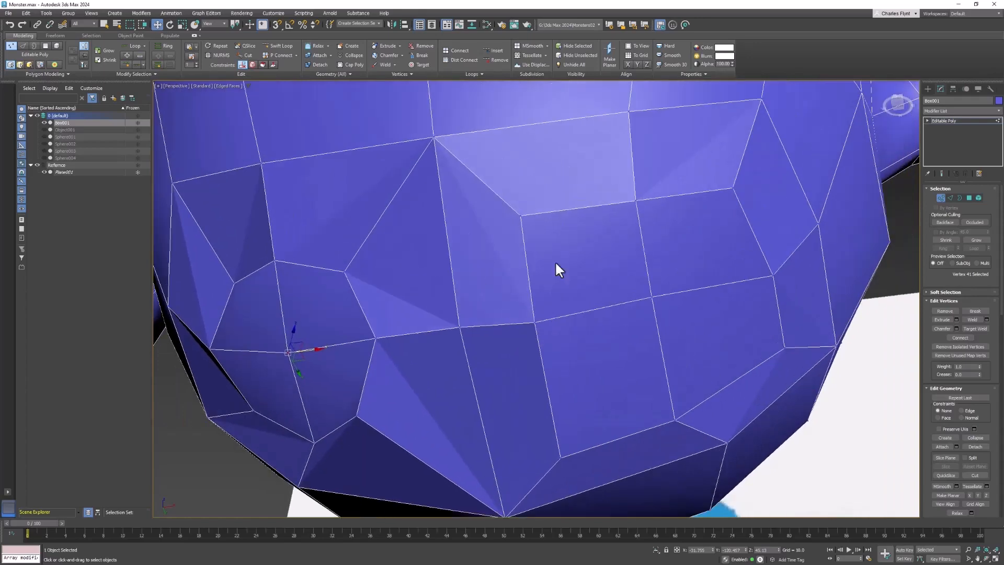
{"action": "left_click_drag", "start_coordinate": [537, 221], "coordinate": [564, 247]}
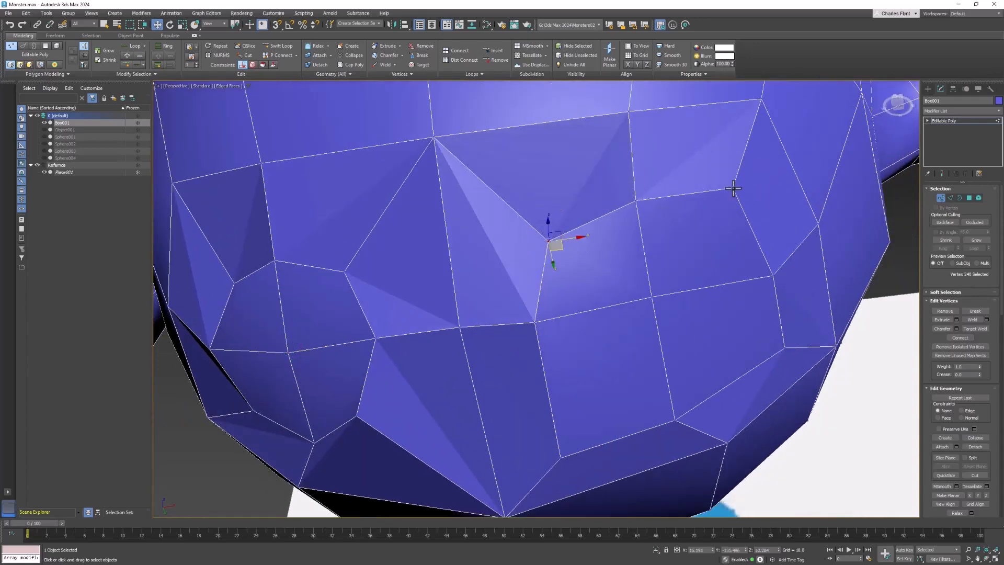
{"action": "left_click_drag", "start_coordinate": [742, 198], "coordinate": [718, 228]}
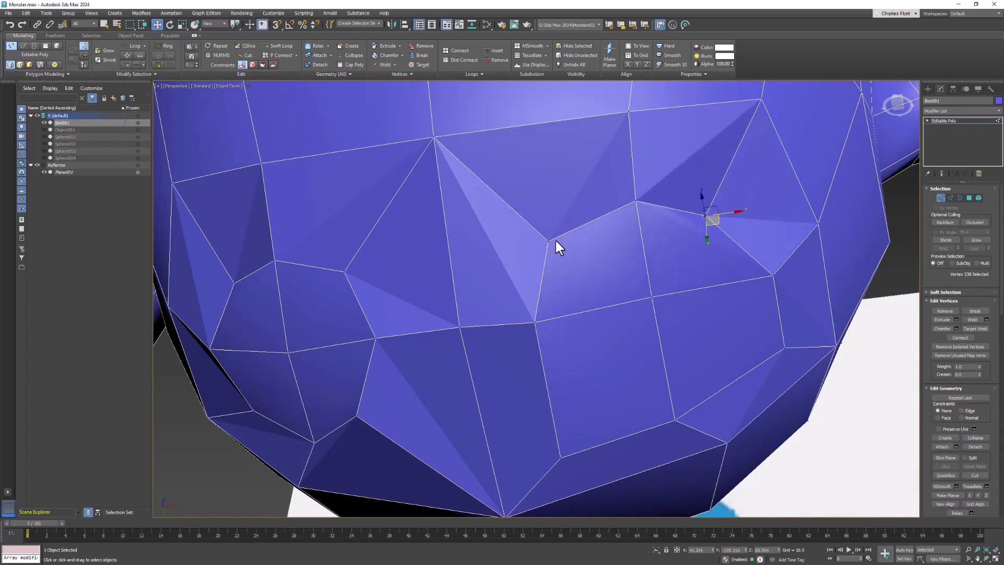
{"action": "left_click_drag", "start_coordinate": [560, 249], "coordinate": [569, 254]}
{"action": "left_click", "coordinate": [564, 456]}
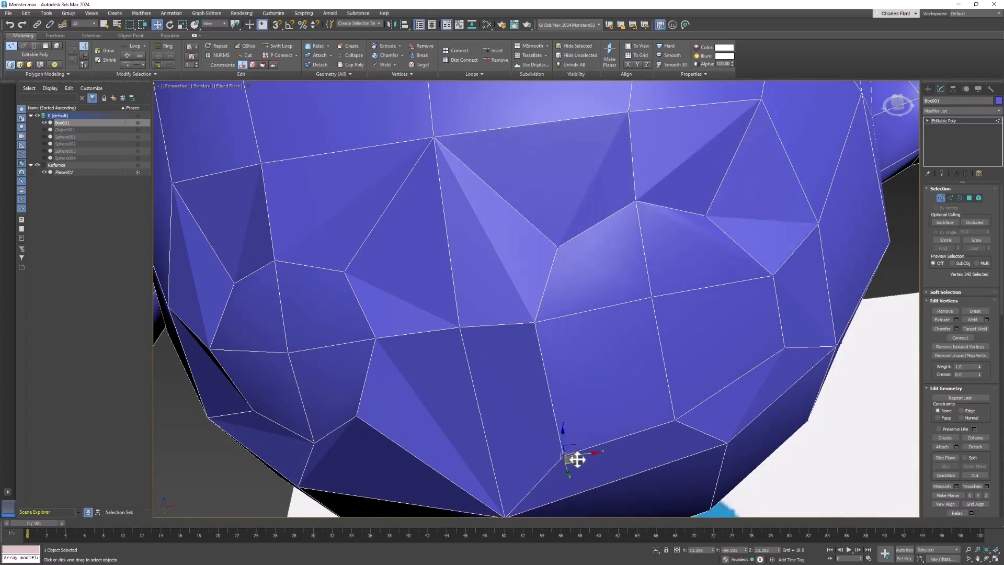
{"action": "left_click_drag", "start_coordinate": [592, 443], "coordinate": [620, 413]}
{"action": "left_click", "coordinate": [655, 296]}
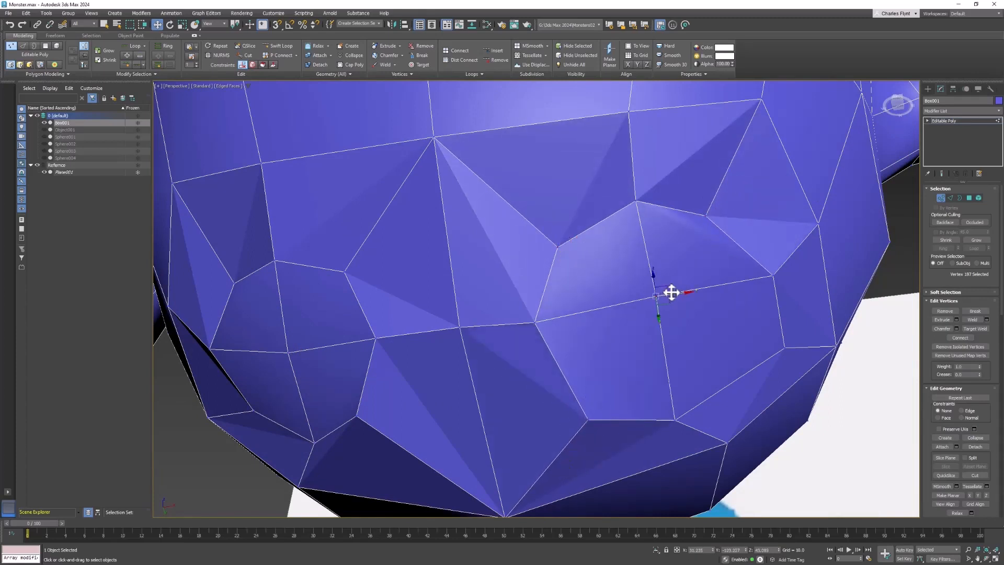
{"action": "left_click_drag", "start_coordinate": [667, 296], "coordinate": [646, 291]}
Slide vertices along their edges on the right and bottom of the underside to even out the polygons.
{"action": "left_click", "coordinate": [772, 274]}
{"action": "left_click_drag", "start_coordinate": [788, 273], "coordinate": [775, 277]}
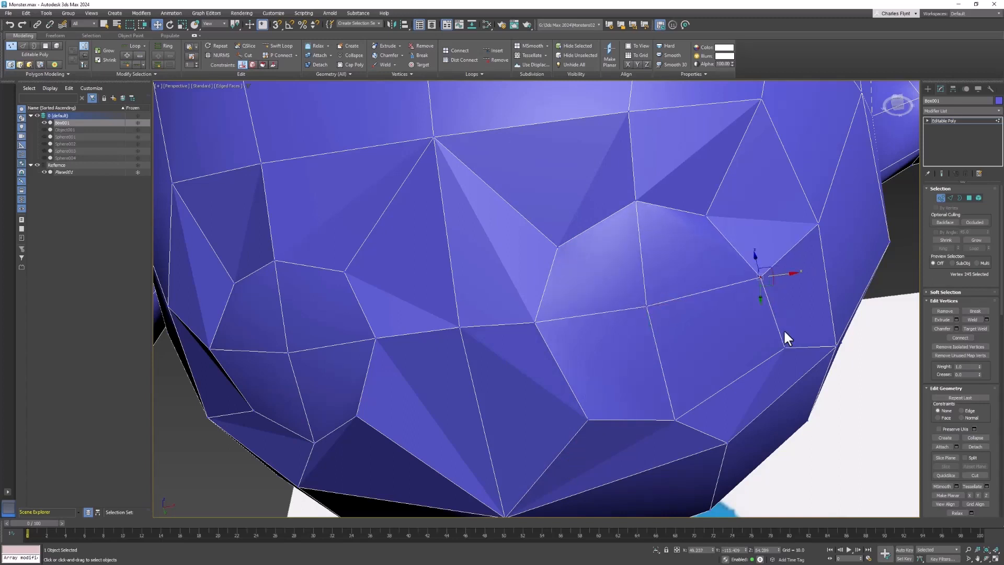
{"action": "left_click", "coordinate": [785, 348]}
{"action": "left_click_drag", "start_coordinate": [801, 346], "coordinate": [756, 360]}
{"action": "left_click", "coordinate": [676, 420]}
{"action": "left_click", "coordinate": [589, 420]}
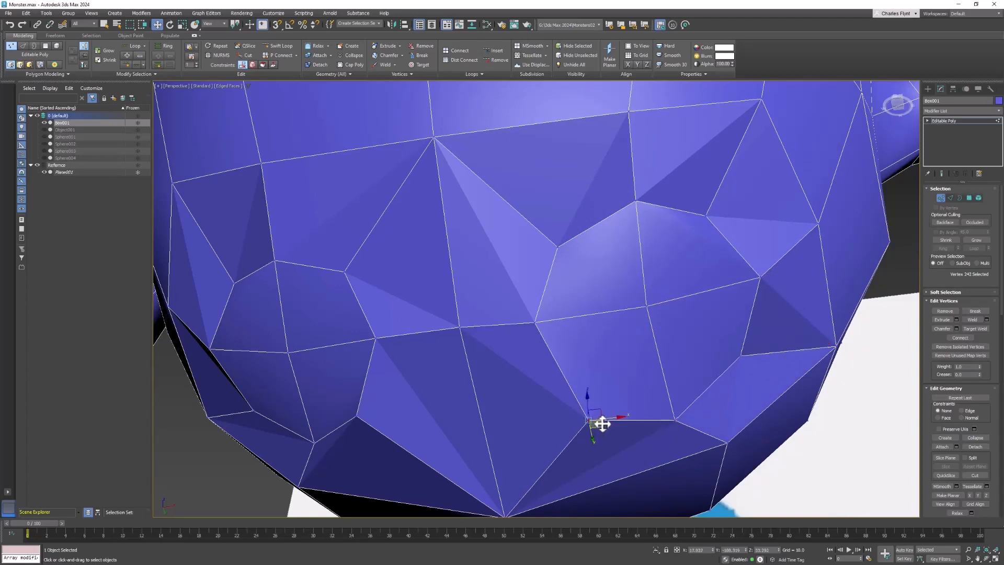
{"action": "left_click_drag", "start_coordinate": [602, 424], "coordinate": [595, 408]}
{"action": "middle_click_drag", "start_coordinate": [767, 331], "coordinate": [784, 251], "text": "alt"}
Undo the last vertex move and slide vertices along their edges around the lower left polygons.
{"action": "left_click", "coordinate": [489, 360]}
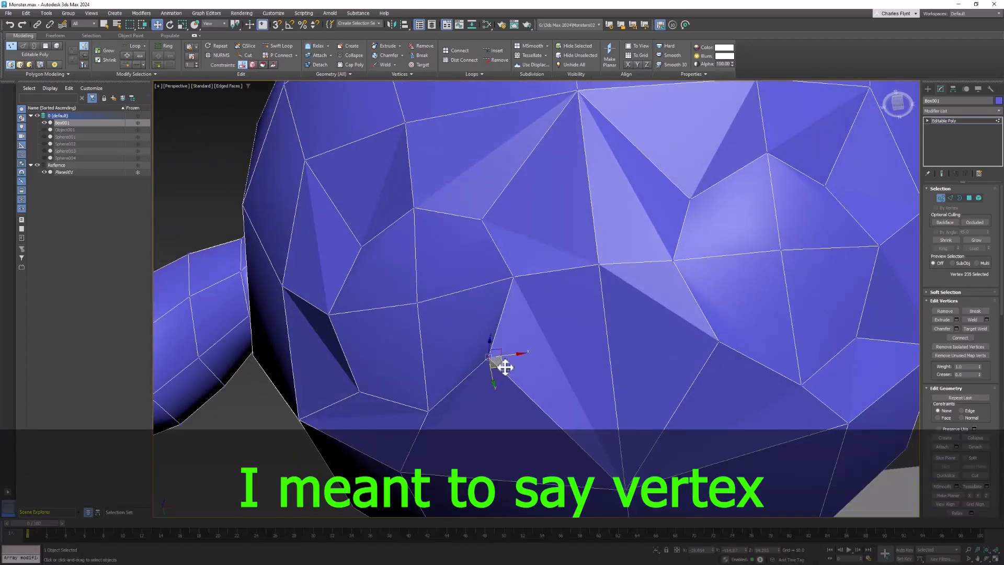
{"action": "left_click", "coordinate": [506, 367]}
{"action": "key", "text": "ctrl+z"}
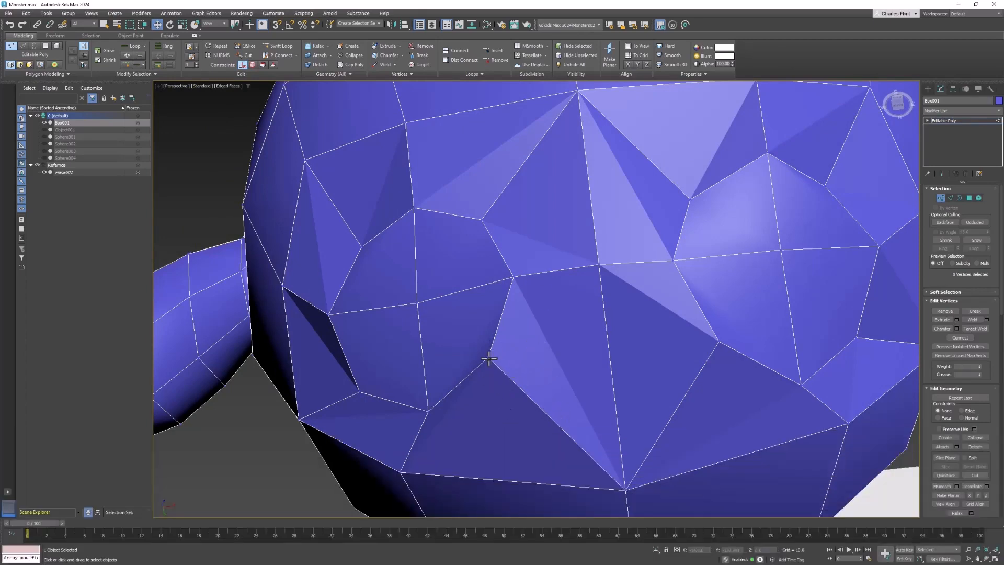
{"action": "left_click_drag", "start_coordinate": [501, 369], "coordinate": [505, 387]}
{"action": "middle_click_drag", "start_coordinate": [554, 360], "coordinate": [627, 347], "text": "alt"}
{"action": "left_click", "coordinate": [479, 403]}
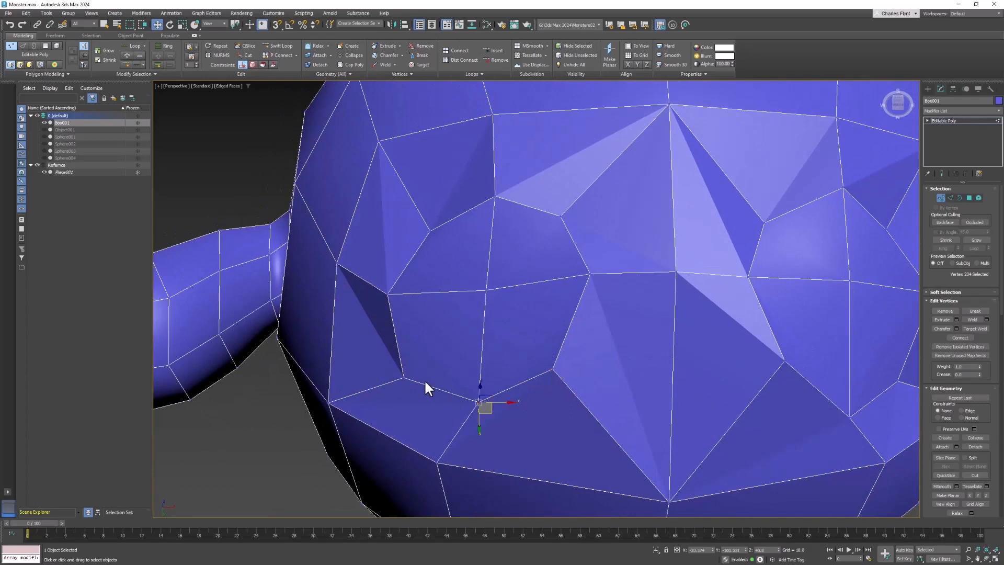
{"action": "left_click_drag", "start_coordinate": [412, 393], "coordinate": [417, 381]}
{"action": "left_click", "coordinate": [479, 403]}
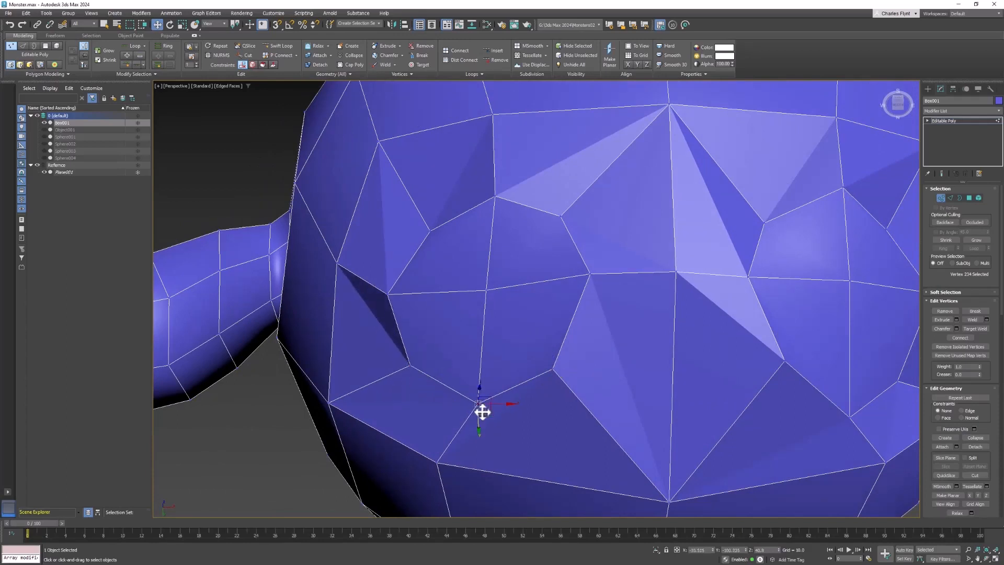
{"action": "mouse_move", "coordinate": [487, 405]}
{"action": "left_mouse_down"}
{"action": "mouse_move", "coordinate": [514, 425]}
{"action": "mouse_move", "coordinate": [493, 404]}
{"action": "left_mouse_up"}
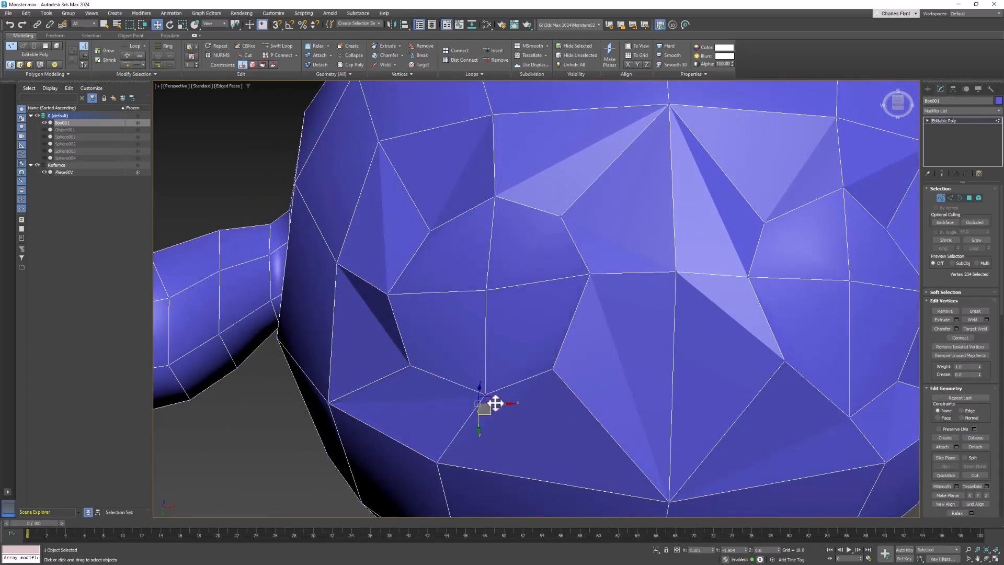
Slide two vertices along their edges in the upper loops of the lower body.
{"action": "left_click", "coordinate": [495, 200]}
{"action": "left_click_drag", "start_coordinate": [498, 202], "coordinate": [503, 217]}
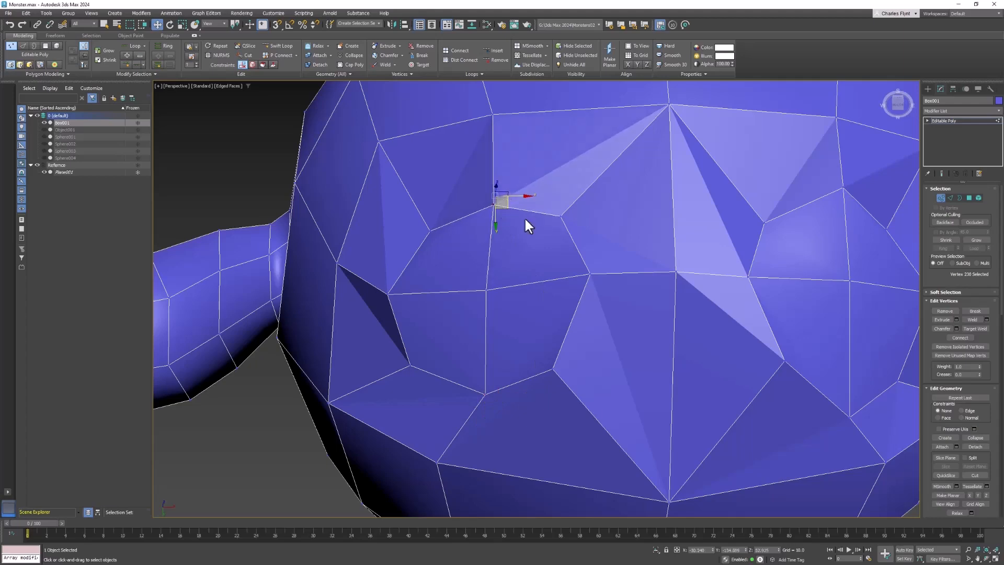
{"action": "left_click", "coordinate": [561, 217]}
{"action": "left_click_drag", "start_coordinate": [567, 227], "coordinate": [560, 235]}
Slide vertices along their edges on the opposite side of the lower body to even the loops.
{"action": "middle_click_drag", "start_coordinate": [674, 372], "coordinate": [605, 410], "text": "alt"}
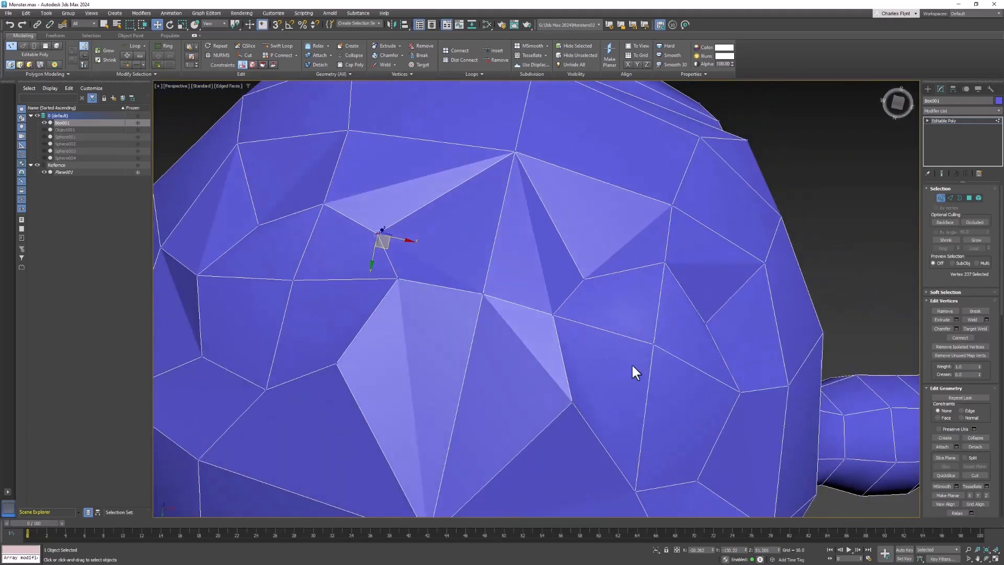
{"action": "left_click", "coordinate": [654, 344]}
{"action": "middle_click_drag", "start_coordinate": [707, 392], "coordinate": [668, 473], "text": "alt"}
{"action": "left_click", "coordinate": [672, 456]}
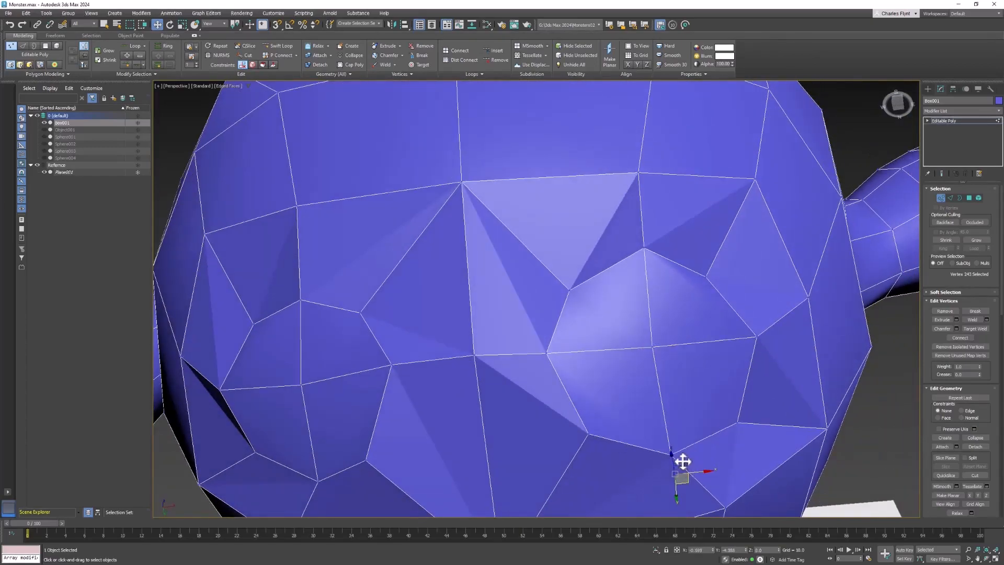
{"action": "left_click", "coordinate": [730, 422]}
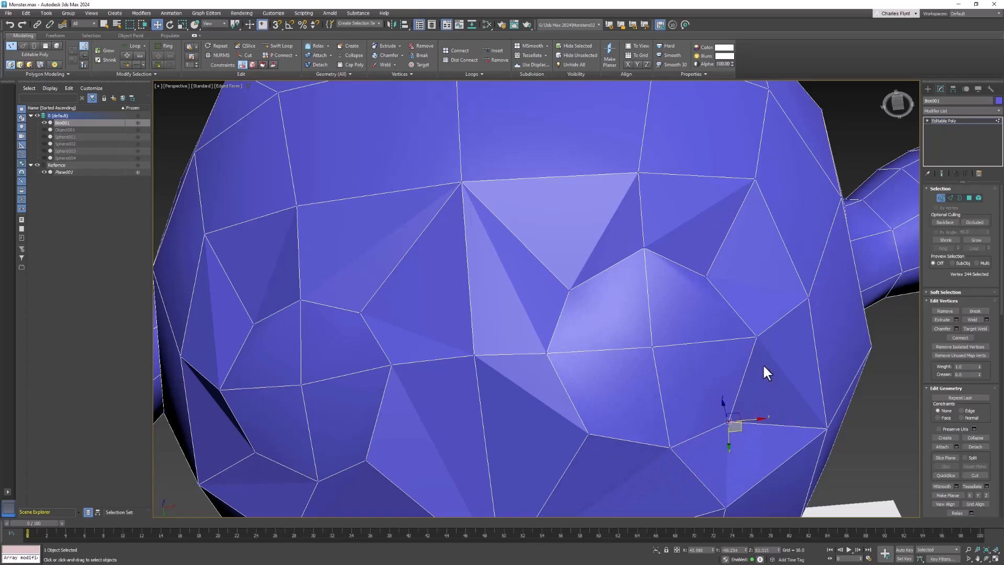
{"action": "left_click", "coordinate": [757, 338]}
{"action": "left_click_drag", "start_coordinate": [763, 342], "coordinate": [754, 340]}
{"action": "left_click", "coordinate": [548, 354]}
{"action": "left_click_drag", "start_coordinate": [556, 358], "coordinate": [594, 293]}
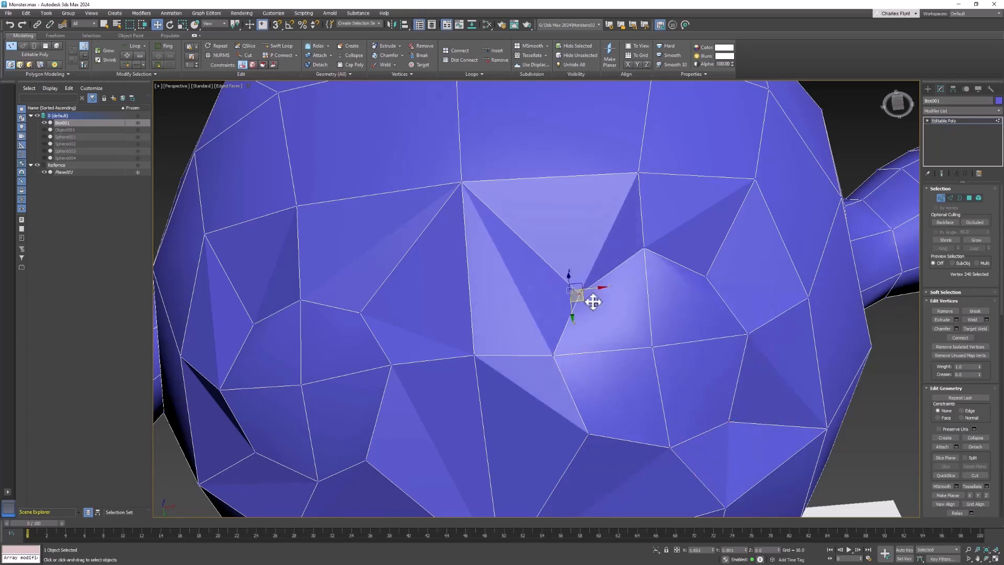
Orbit beneath the body to examine the edge loops along the underside's rim.
{"action": "scroll", "coordinate": [667, 408], "scroll_direction": "down", "scroll_amount": 2}
{"action": "scroll", "coordinate": [680, 387], "scroll_direction": "down", "scroll_amount": 3}
{"action": "middle_click_drag", "start_coordinate": [675, 384], "coordinate": [673, 407], "text": "alt"}
{"action": "middle_click_drag", "start_coordinate": [667, 406], "coordinate": [719, 395]}
{"action": "scroll", "coordinate": [670, 316], "scroll_direction": "up", "scroll_amount": 4}
{"action": "middle_click_drag", "start_coordinate": [670, 316], "coordinate": [658, 366], "text": "alt"}
{"action": "left_click_drag", "start_coordinate": [699, 323], "coordinate": [628, 359]}
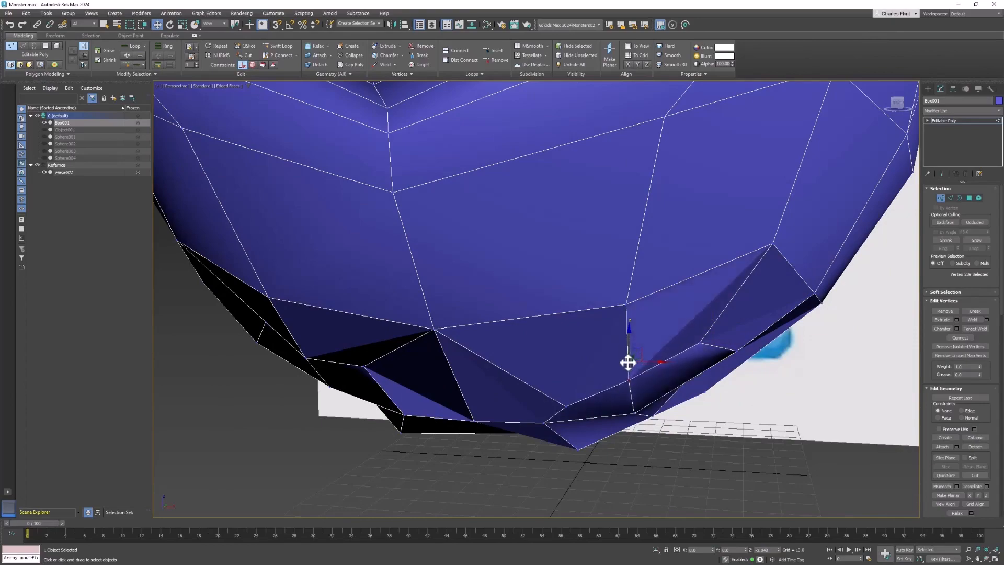
{"action": "middle_click_drag", "start_coordinate": [628, 359], "coordinate": [759, 361], "text": "alt"}
{"action": "left_click_drag", "start_coordinate": [762, 344], "coordinate": [763, 350]}
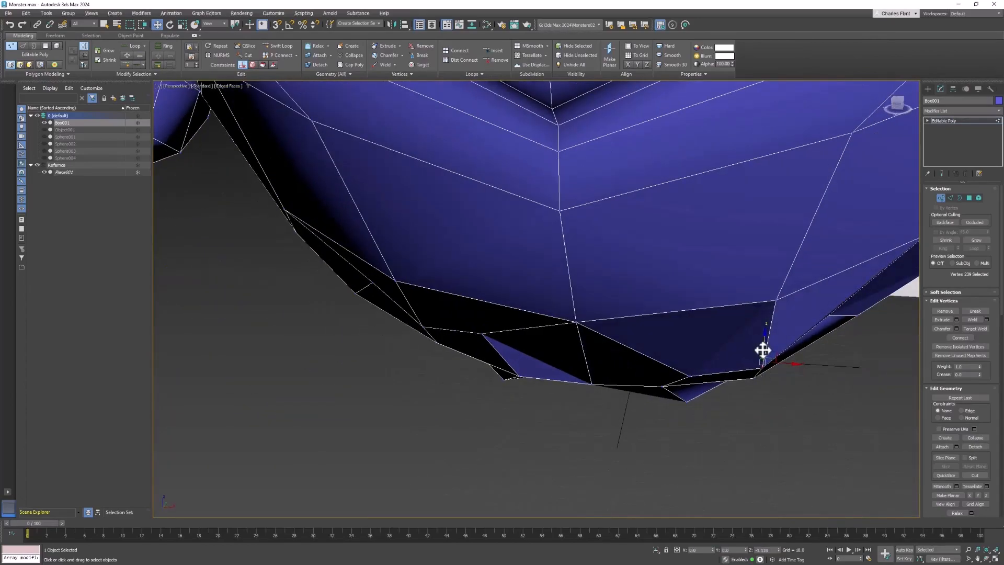
Slide vertices along their edges on the underside's rim to tidy the polygon flow.
{"action": "left_click", "coordinate": [831, 312]}
{"action": "middle_click_drag", "start_coordinate": [827, 321], "coordinate": [612, 318], "text": "alt"}
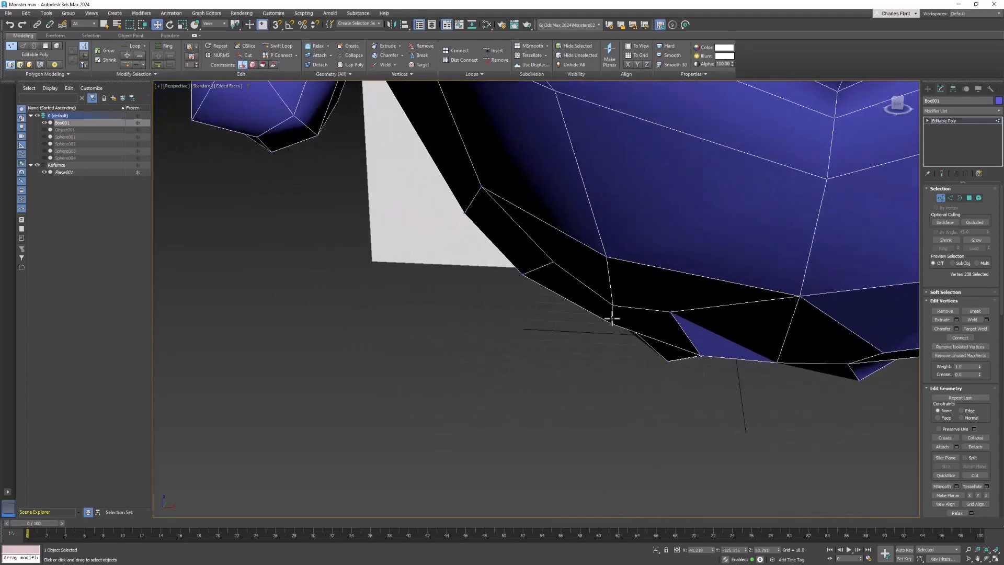
{"action": "left_click", "coordinate": [671, 311], "text": "ctrl"}
{"action": "left_click_drag", "start_coordinate": [612, 259], "coordinate": [608, 280]}
{"action": "middle_click_drag", "start_coordinate": [610, 283], "coordinate": [550, 378], "text": "alt"}
{"action": "left_click", "coordinate": [541, 375]}
{"action": "left_click_drag", "start_coordinate": [539, 351], "coordinate": [536, 334]}
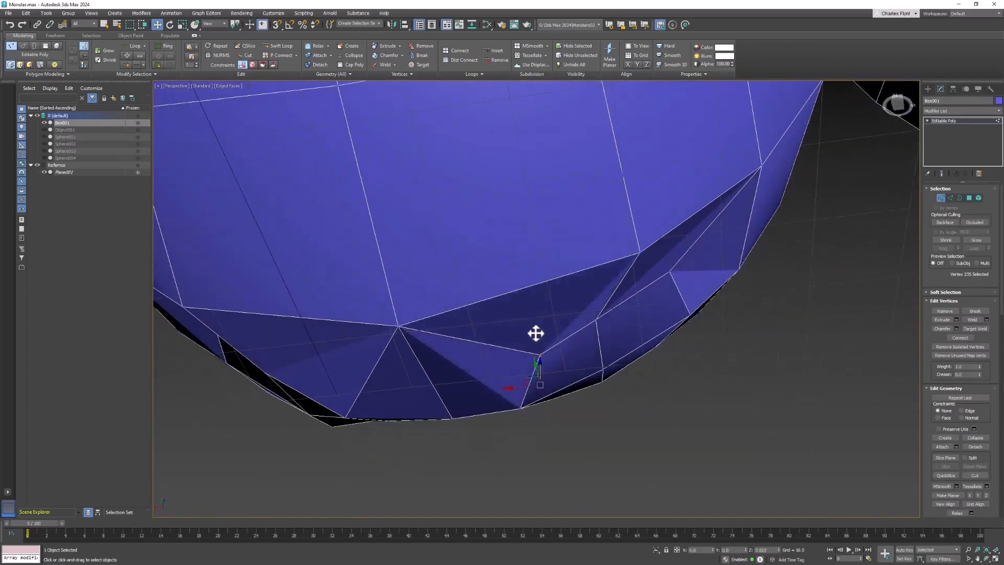
Slide more rim vertices along their edges on the underside's left portion.
{"action": "mouse_move", "coordinate": [536, 335]}
{"action": "middle_mouse_down", "text": "alt"}
{"action": "mouse_move", "coordinate": [529, 352]}
{"action": "mouse_move", "coordinate": [475, 380]}
{"action": "mouse_move", "coordinate": [543, 340]}
{"action": "middle_mouse_up", "text": "alt"}
{"action": "left_click_drag", "start_coordinate": [544, 336], "coordinate": [541, 341]}
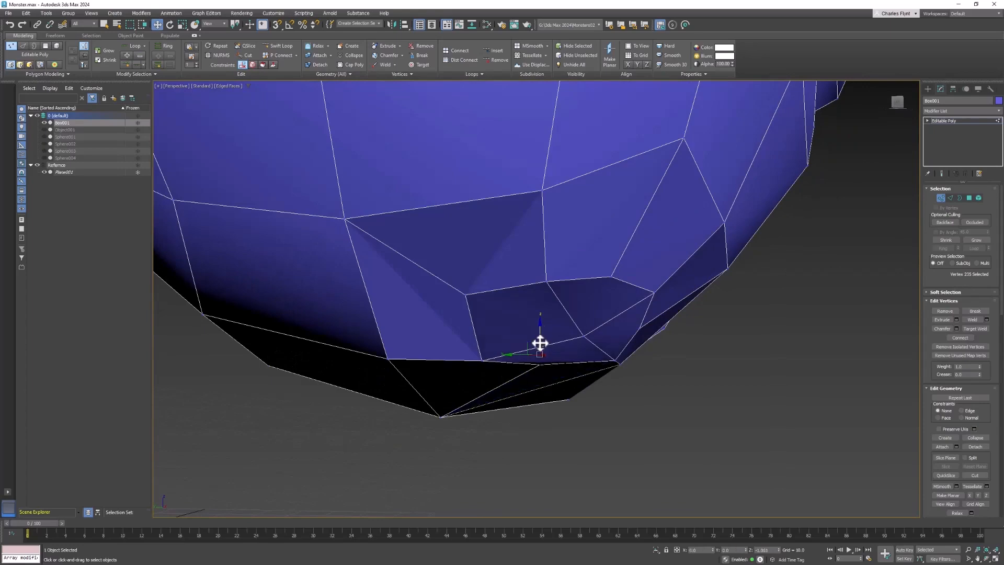
{"action": "middle_click_drag", "start_coordinate": [540, 341], "coordinate": [396, 311], "text": "alt"}
{"action": "left_click", "coordinate": [396, 311]}
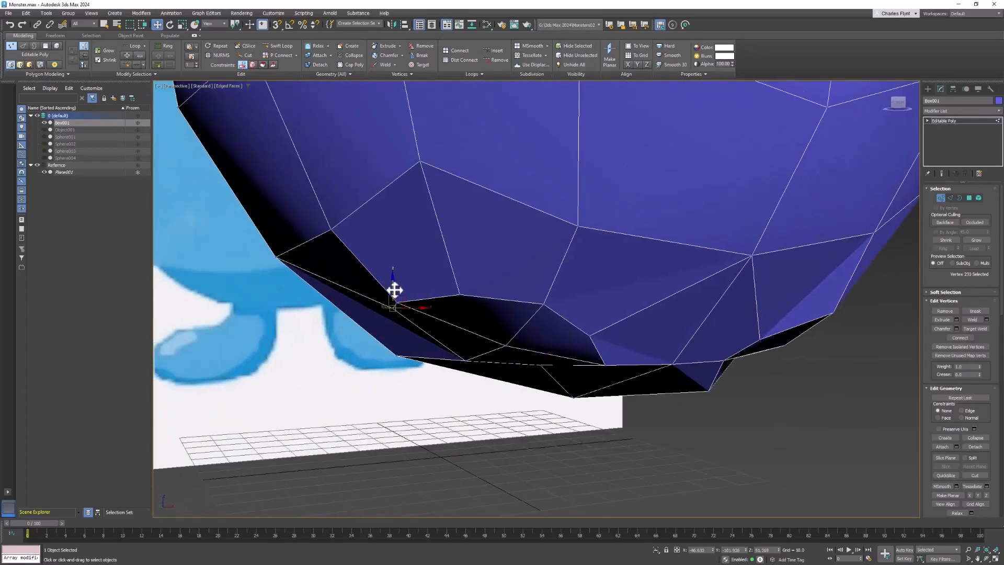
{"action": "left_click_drag", "start_coordinate": [394, 290], "coordinate": [393, 302]}
{"action": "middle_click_drag", "start_coordinate": [393, 301], "coordinate": [553, 336], "text": "alt"}
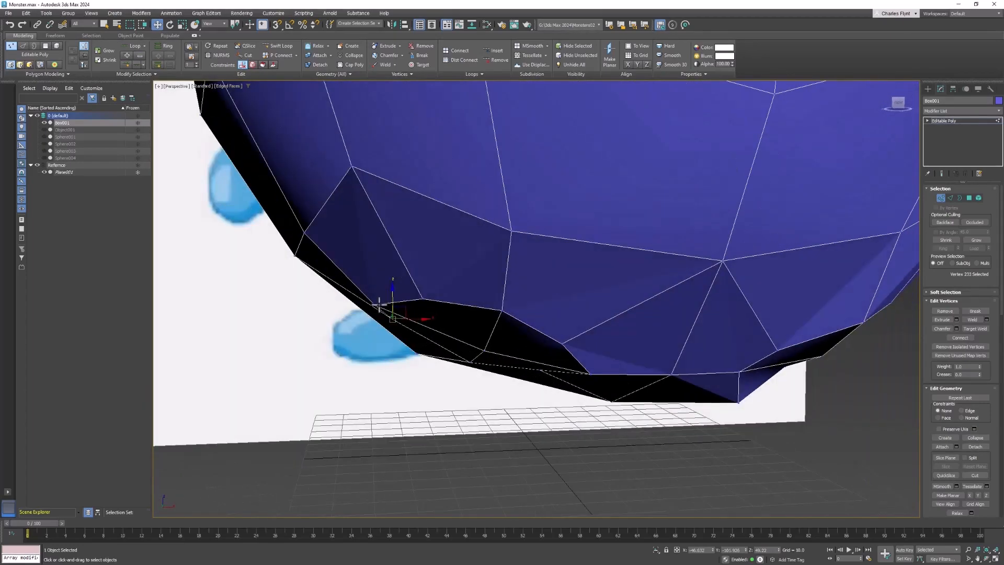
{"action": "left_click", "coordinate": [378, 304]}
{"action": "left_click_drag", "start_coordinate": [378, 292], "coordinate": [379, 286]}
Slide the remaining underside vertices along their edges to finish cleaning the edge flow.
{"action": "scroll", "coordinate": [571, 337], "scroll_direction": "down", "scroll_amount": 4}
{"action": "middle_click_drag", "start_coordinate": [670, 373], "coordinate": [660, 369], "text": "alt"}
{"action": "left_click", "coordinate": [659, 369]}
{"action": "middle_click_drag", "start_coordinate": [660, 345], "coordinate": [588, 333], "text": "alt"}
{"action": "left_click", "coordinate": [707, 338]}
Switch to polygon mode and move the two selected leg polygon groups down to form the legs.
{"action": "left_click", "coordinate": [968, 198]}
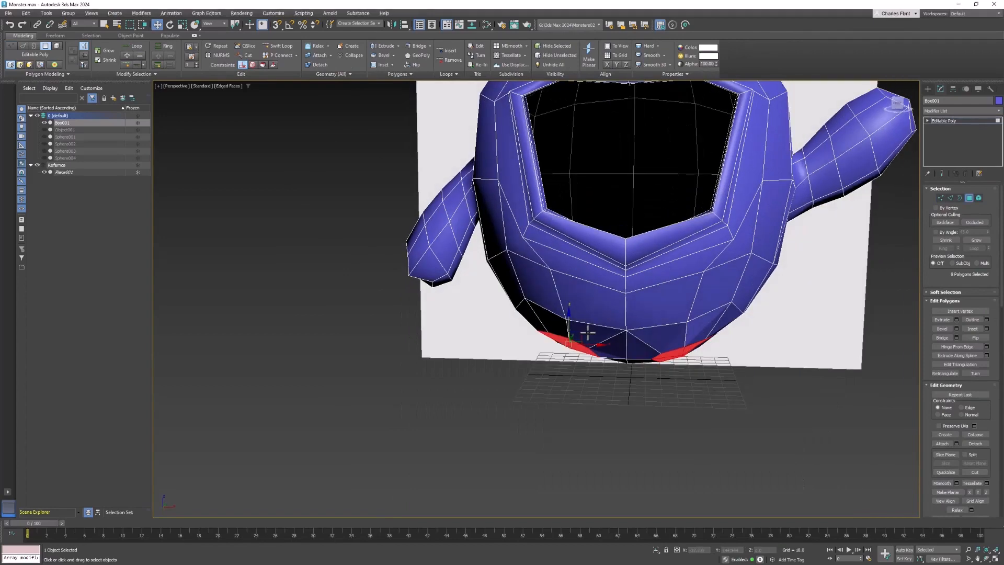
{"action": "left_click_drag", "start_coordinate": [568, 326], "coordinate": [556, 359], "text": "shift"}
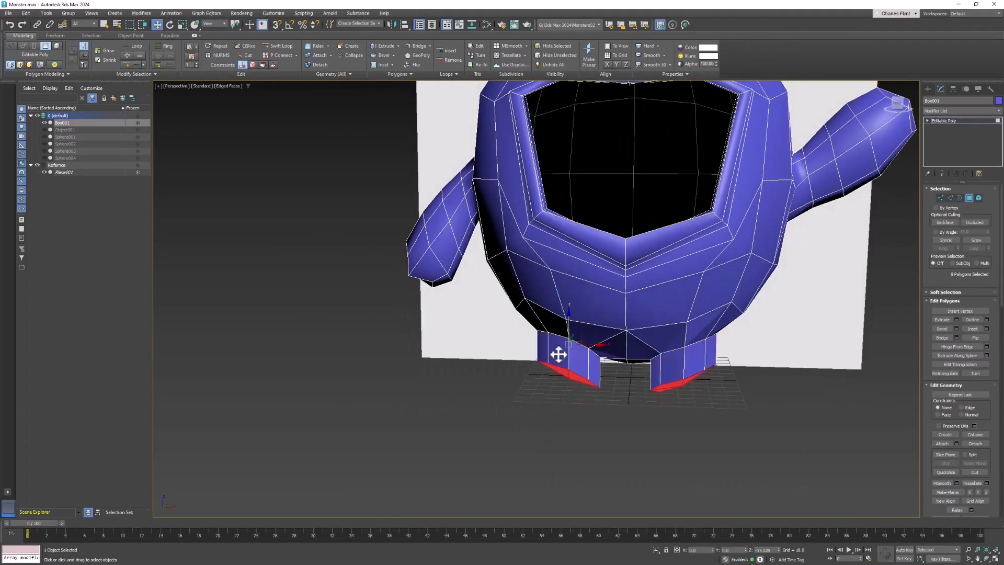
{"action": "middle_click_drag", "start_coordinate": [682, 332], "coordinate": [634, 344], "text": "alt"}
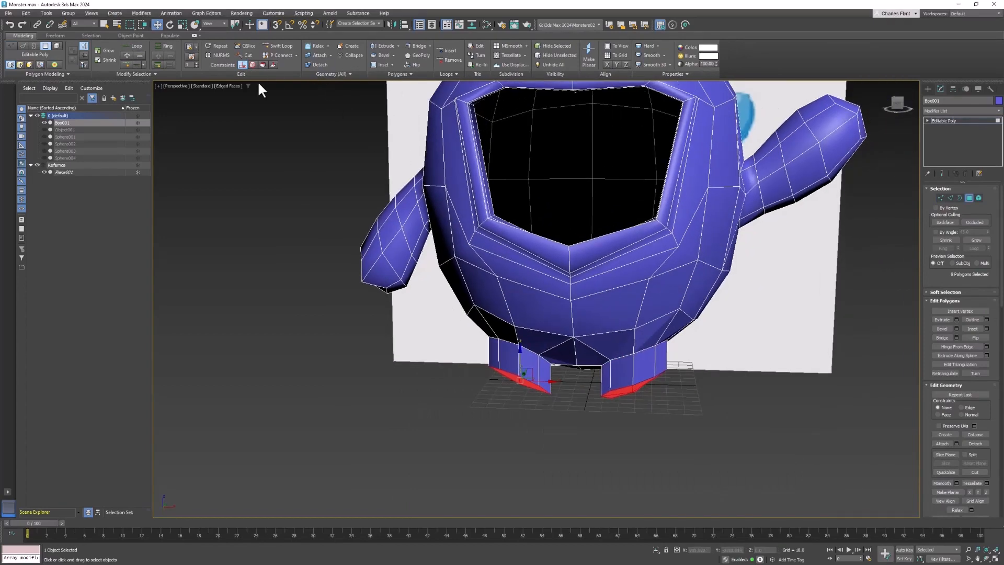
Scale the selected leg bottom polygons vertically to flatten them.
{"action": "left_click", "coordinate": [182, 24]}
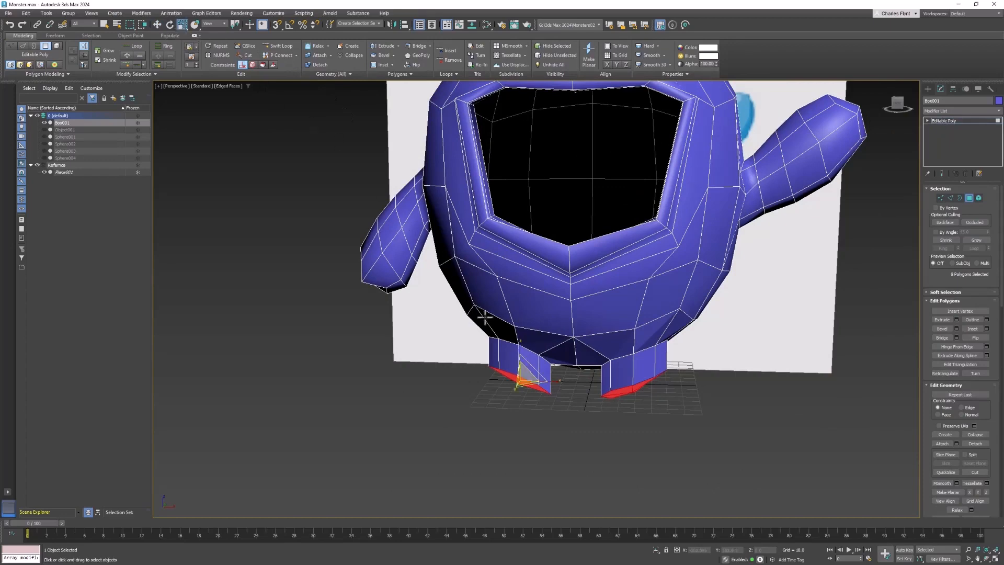
{"action": "left_click_drag", "start_coordinate": [516, 347], "coordinate": [521, 474]}
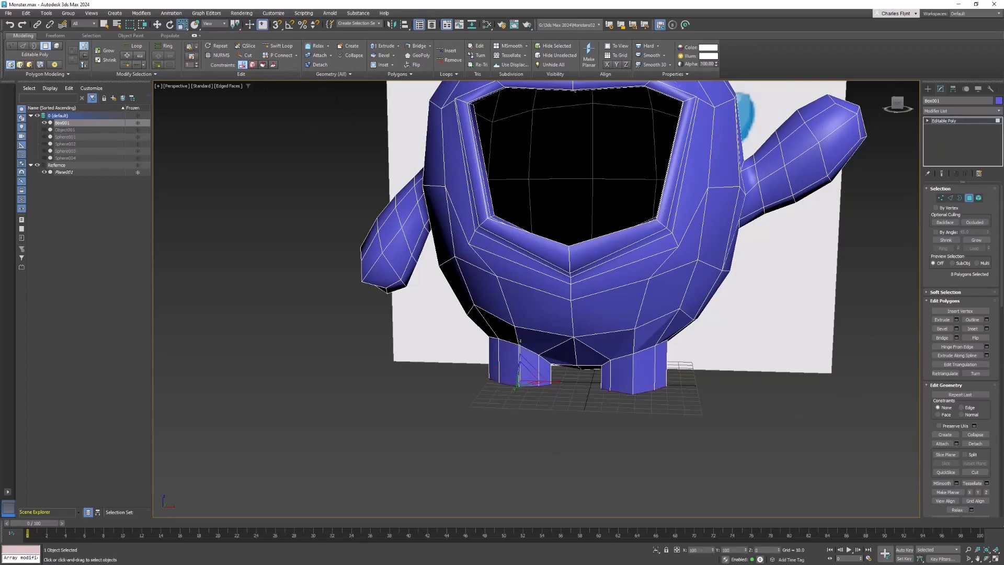
{"action": "middle_click_drag", "start_coordinate": [642, 410], "coordinate": [657, 392]}
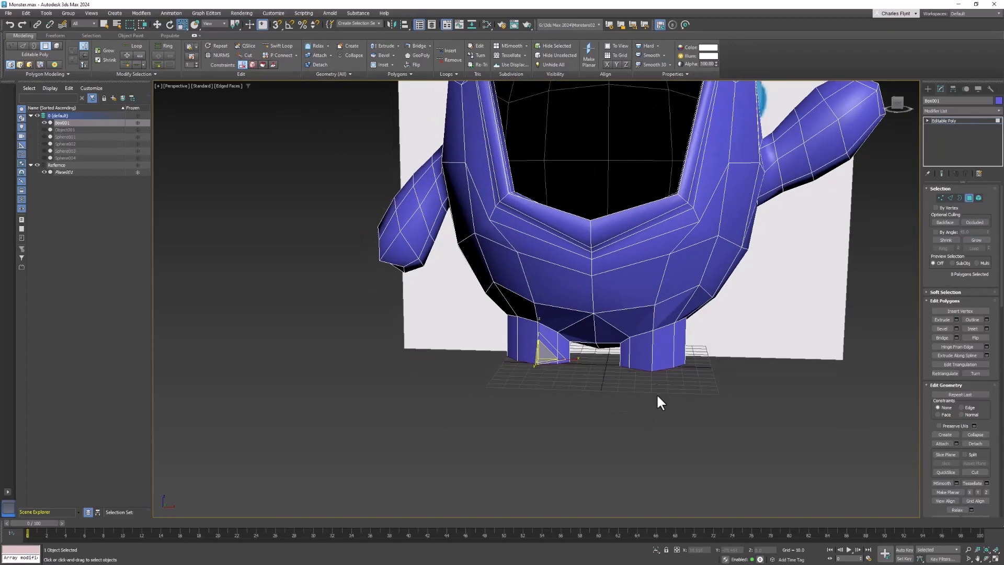
Select the vertex between the legs at the bottom center and move it slightly upward.
{"action": "key", "text": "f"}
{"action": "scroll", "coordinate": [668, 366], "scroll_direction": "up", "scroll_amount": 3}
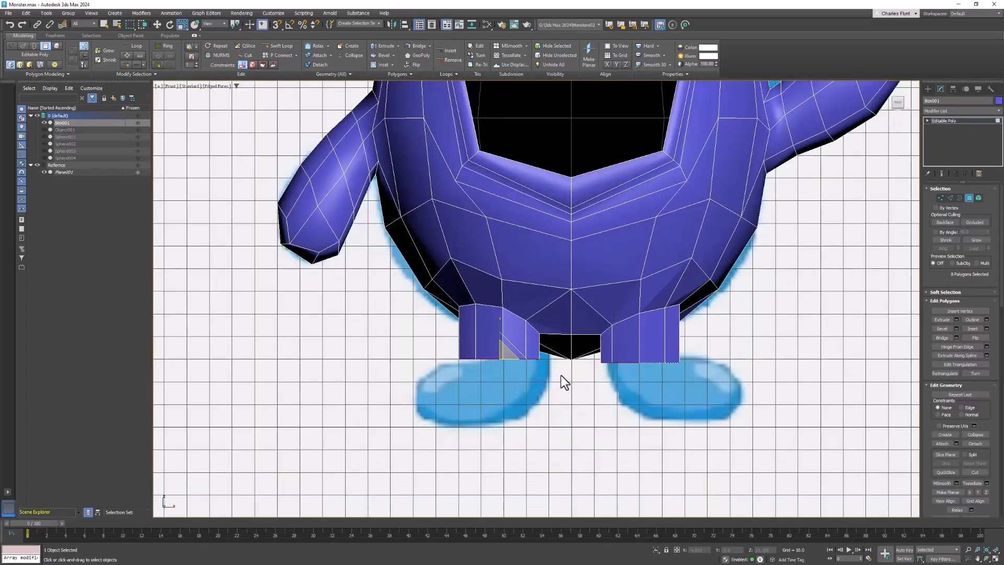
{"action": "left_click", "coordinate": [940, 198]}
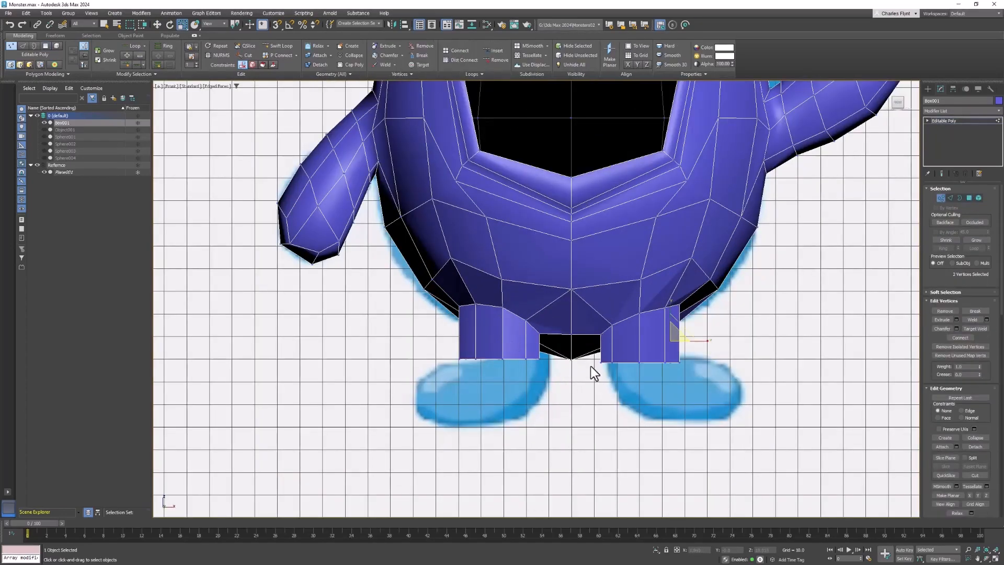
{"action": "left_click", "coordinate": [572, 360]}
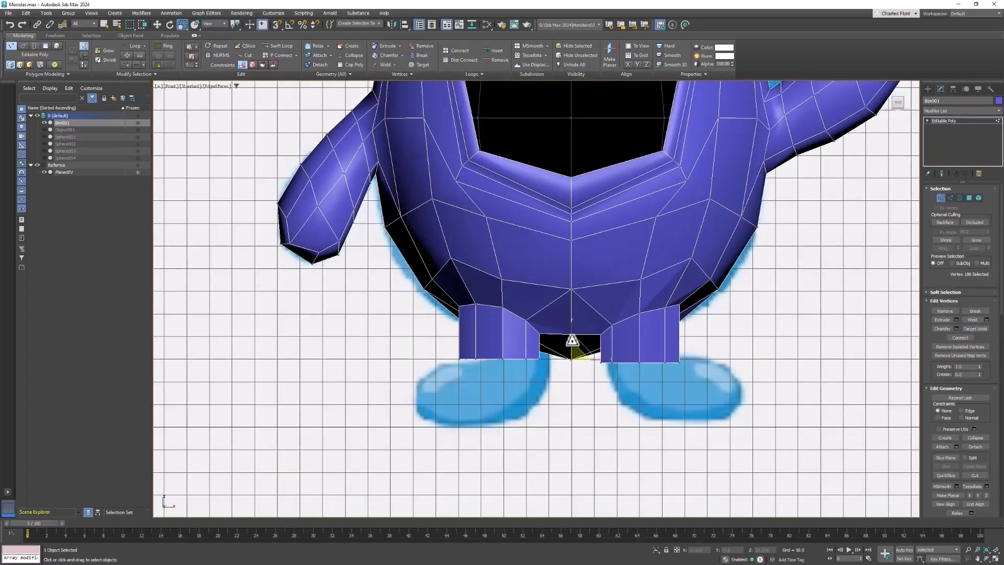
{"action": "left_click", "coordinate": [153, 21]}
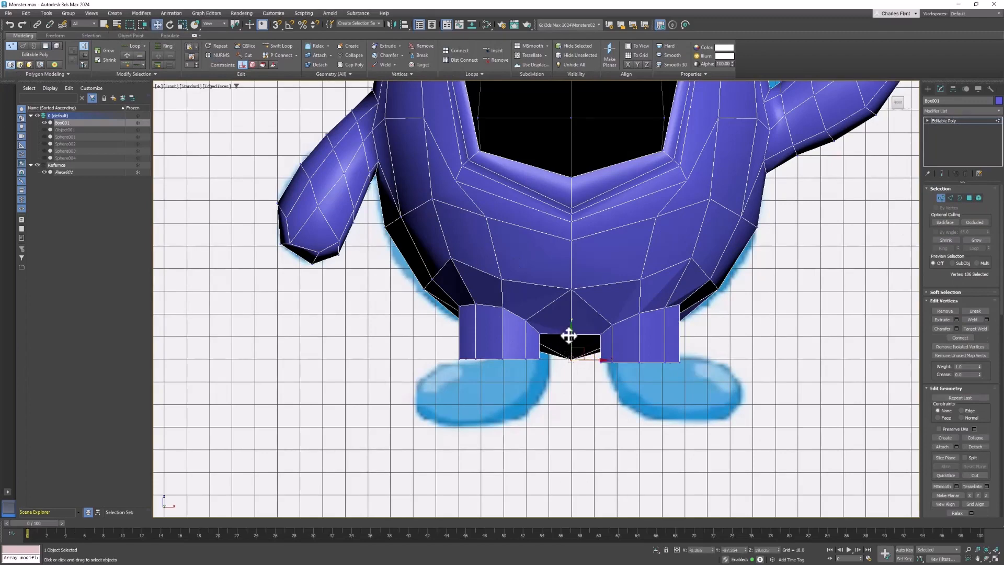
{"action": "left_click_drag", "start_coordinate": [569, 335], "coordinate": [572, 325]}
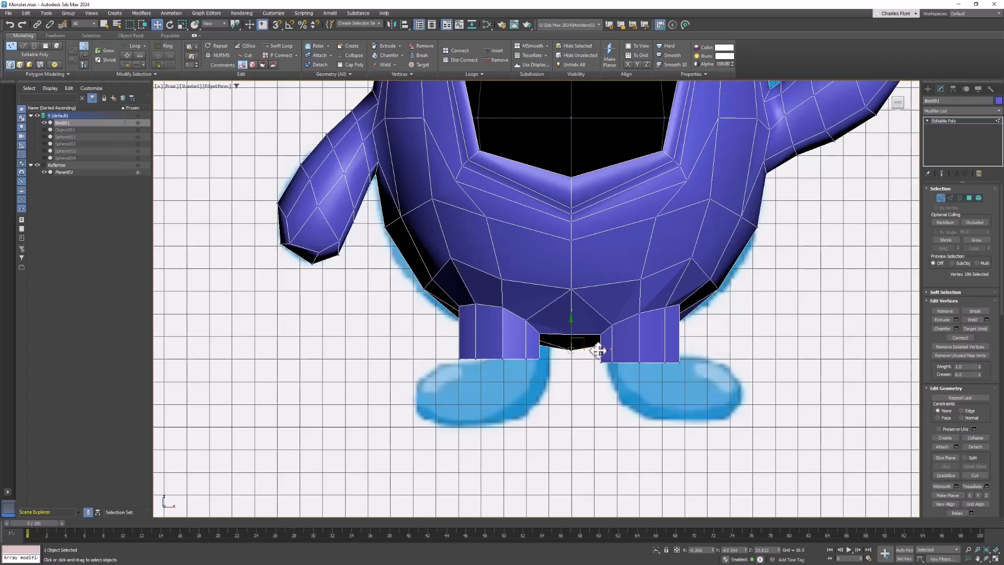
Move the underside vertices around the first leg opening to round out its outline.
{"action": "scroll", "coordinate": [601, 355], "scroll_direction": "down", "scroll_amount": 2}
{"action": "scroll", "coordinate": [600, 356], "scroll_direction": "down", "scroll_amount": 1}
{"action": "middle_click_drag", "start_coordinate": [601, 355], "coordinate": [604, 311], "text": "alt"}
{"action": "scroll", "coordinate": [594, 316], "scroll_direction": "up", "scroll_amount": 5}
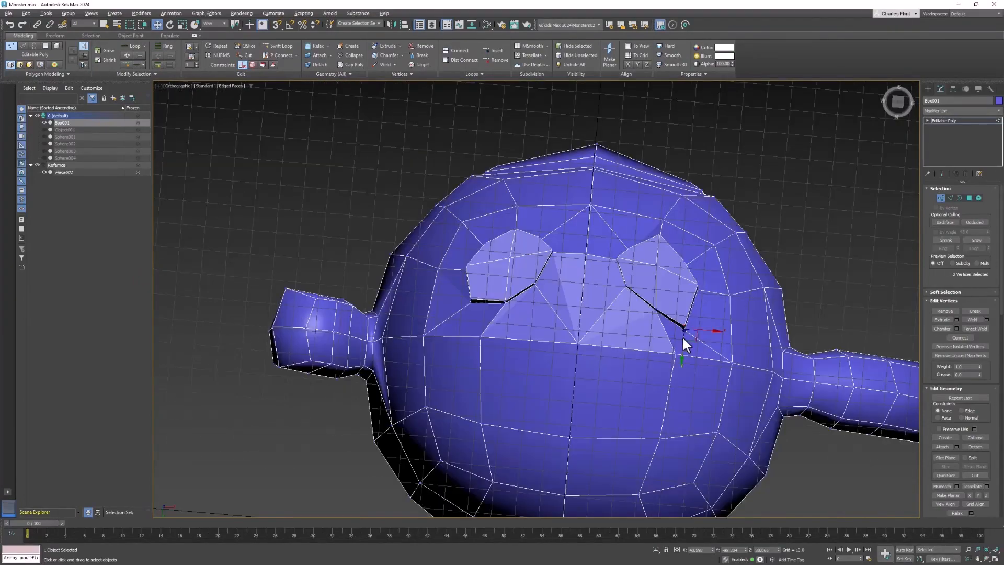
{"action": "left_click", "coordinate": [172, 86]}
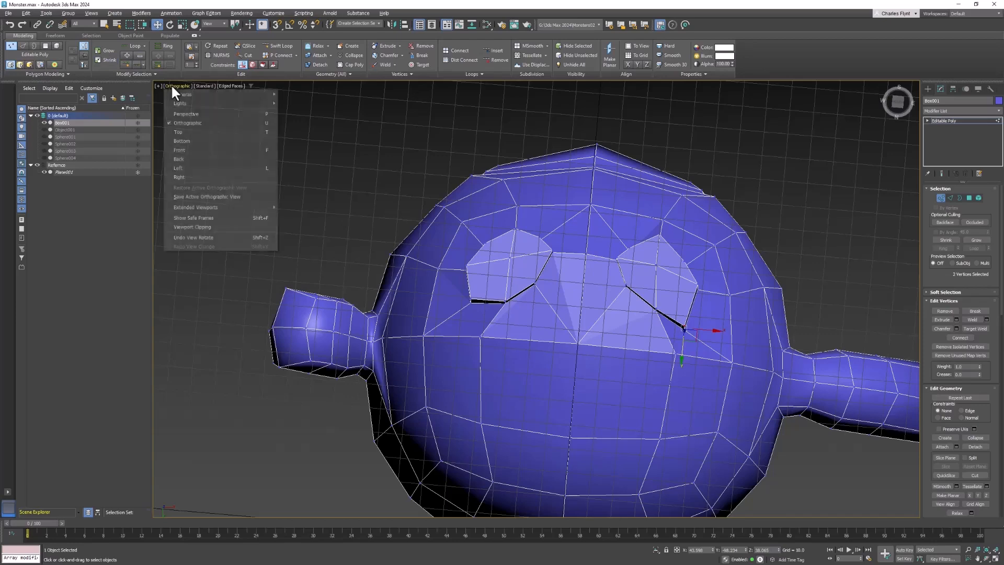
{"action": "left_click", "coordinate": [216, 142]}
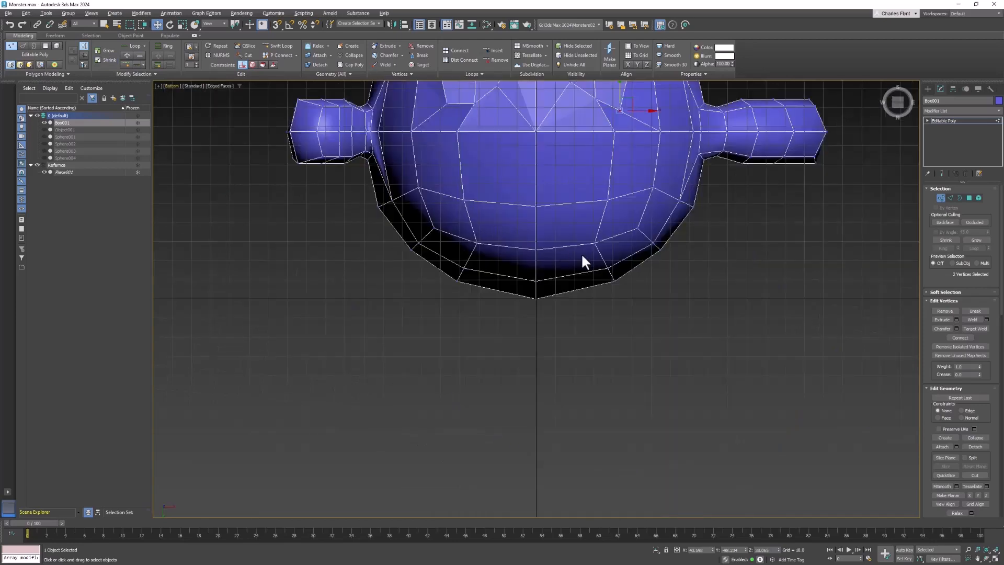
{"action": "middle_click_drag", "start_coordinate": [581, 257], "coordinate": [571, 481]}
{"action": "scroll", "coordinate": [594, 292], "scroll_direction": "up", "scroll_amount": 5}
{"action": "middle_click_drag", "start_coordinate": [594, 292], "coordinate": [587, 278]}
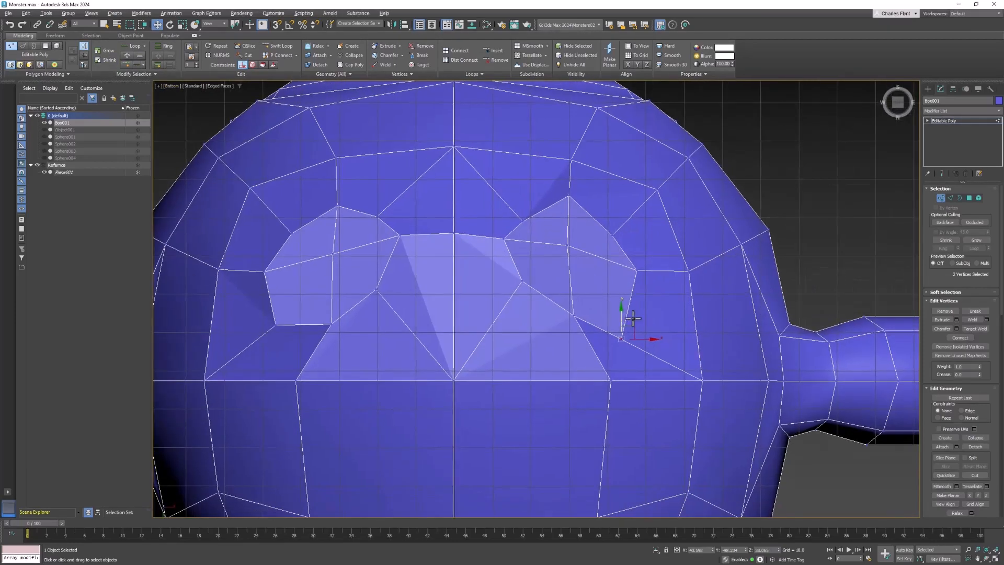
{"action": "left_click", "coordinate": [661, 311]}
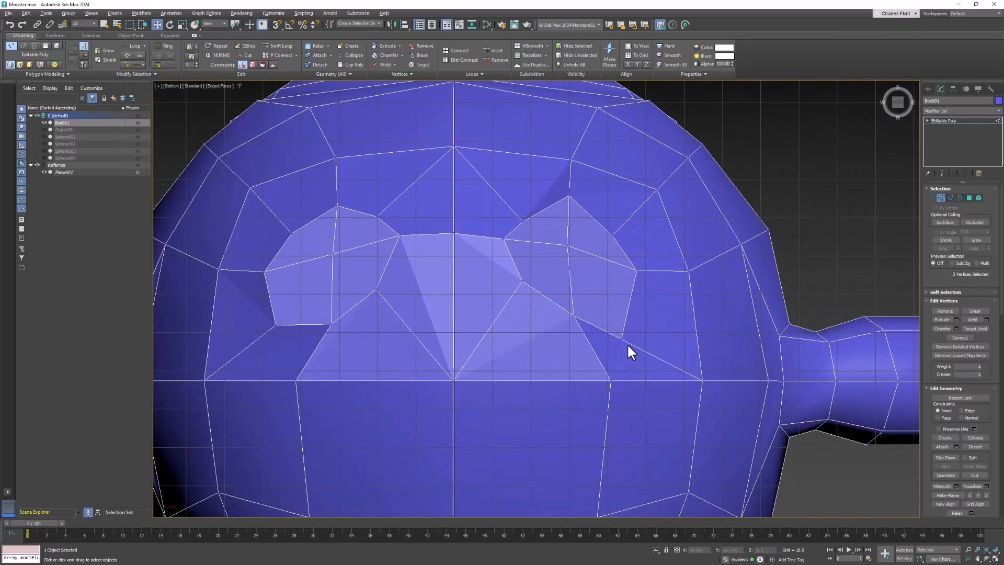
{"action": "left_click_drag", "start_coordinate": [617, 334], "coordinate": [646, 256]}
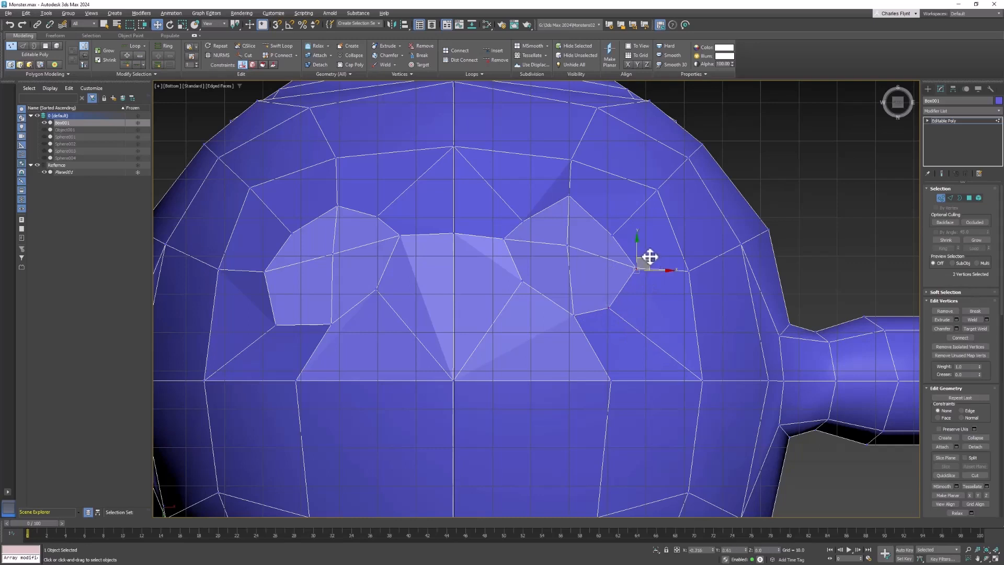
{"action": "left_click_drag", "start_coordinate": [604, 222], "coordinate": [632, 199]}
{"action": "left_click", "coordinate": [614, 223]}
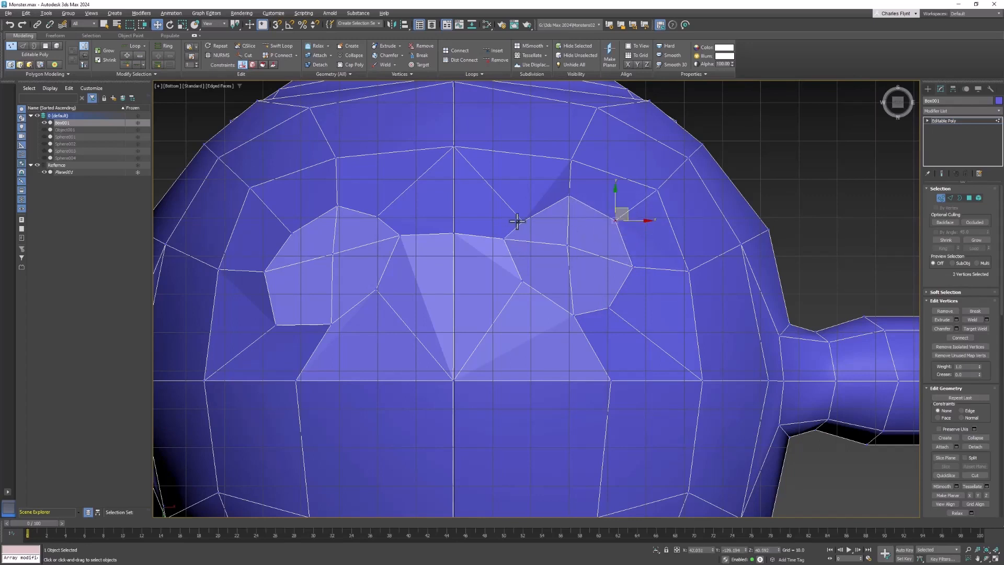
{"action": "left_click_drag", "start_coordinate": [537, 214], "coordinate": [541, 204]}
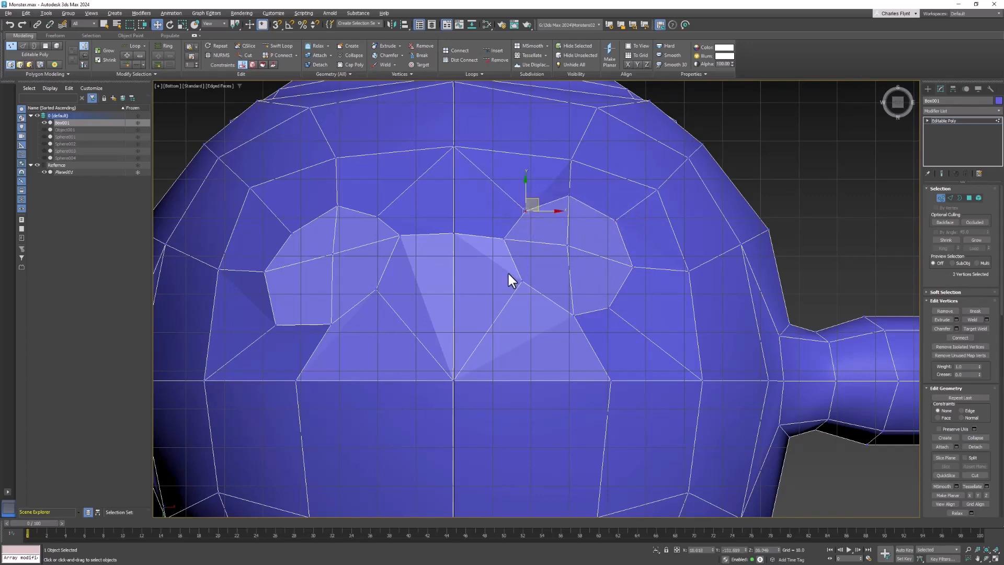
{"action": "left_click_drag", "start_coordinate": [519, 277], "coordinate": [524, 297]}
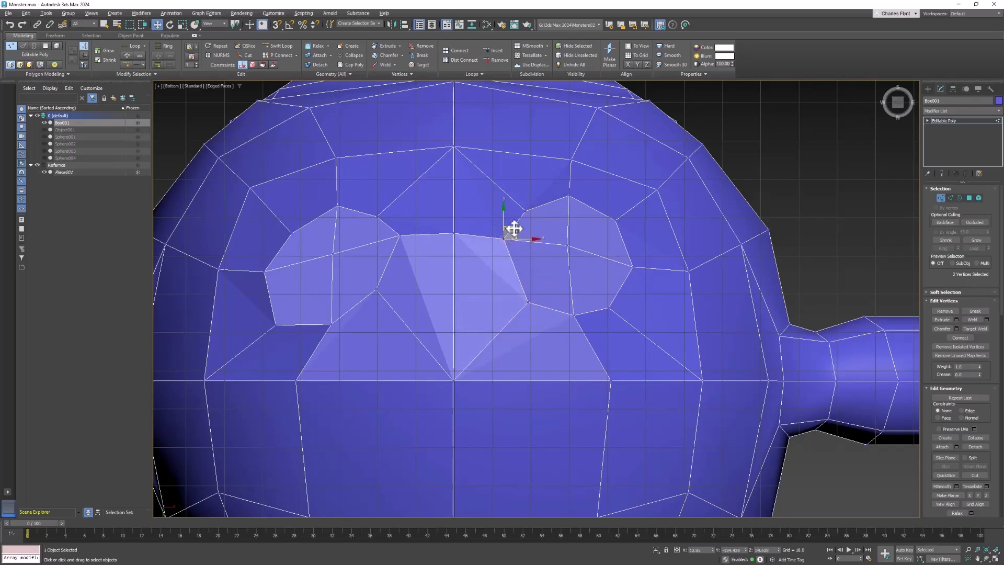
{"action": "left_click_drag", "start_coordinate": [514, 229], "coordinate": [569, 239]}
{"action": "middle_click_drag", "start_coordinate": [512, 242], "coordinate": [617, 257]}
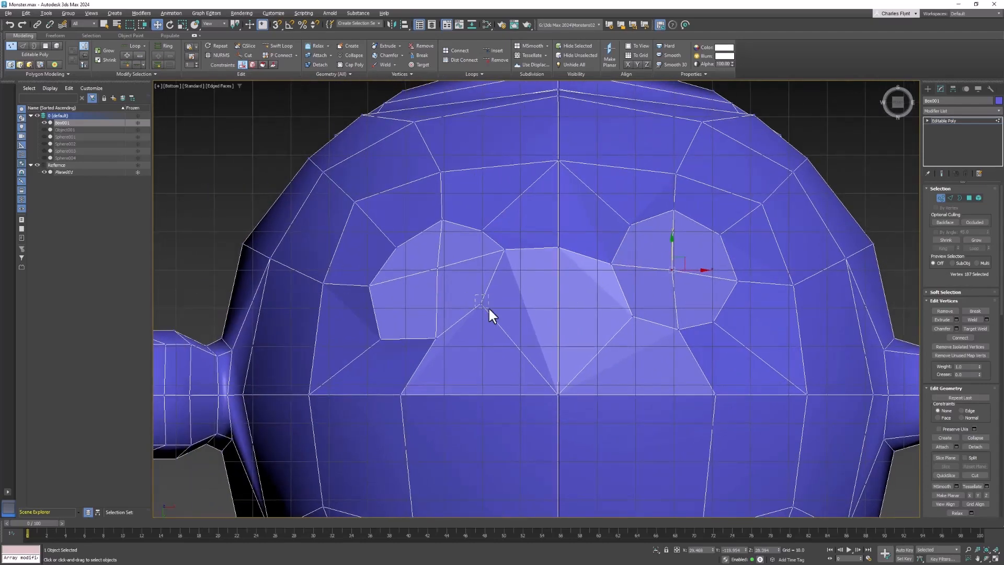
{"action": "left_click_drag", "start_coordinate": [495, 300], "coordinate": [492, 325]}
{"action": "left_click", "coordinate": [380, 338]}
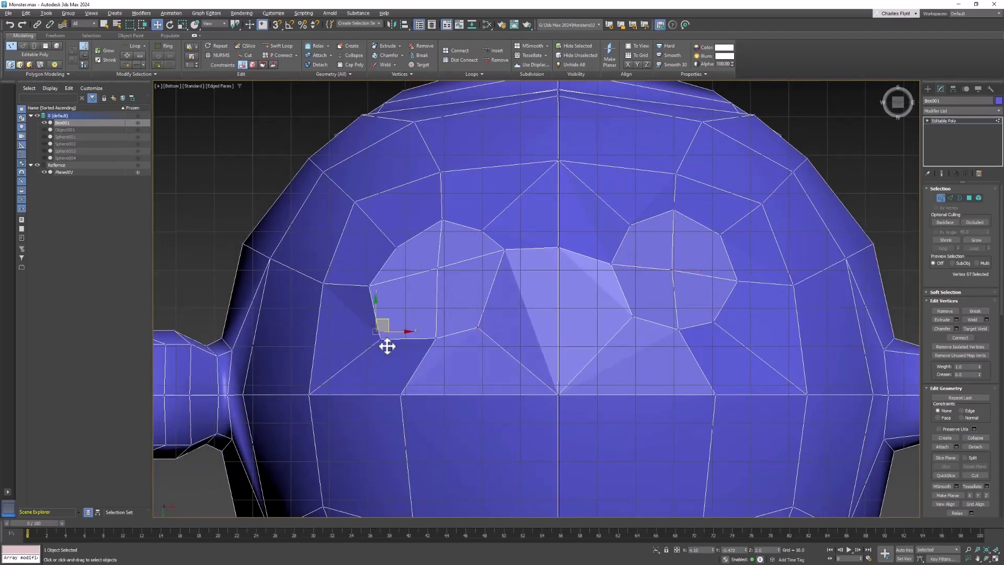
{"action": "key", "text": "ctrl+z"}
{"action": "key", "text": "ctrl+z"}
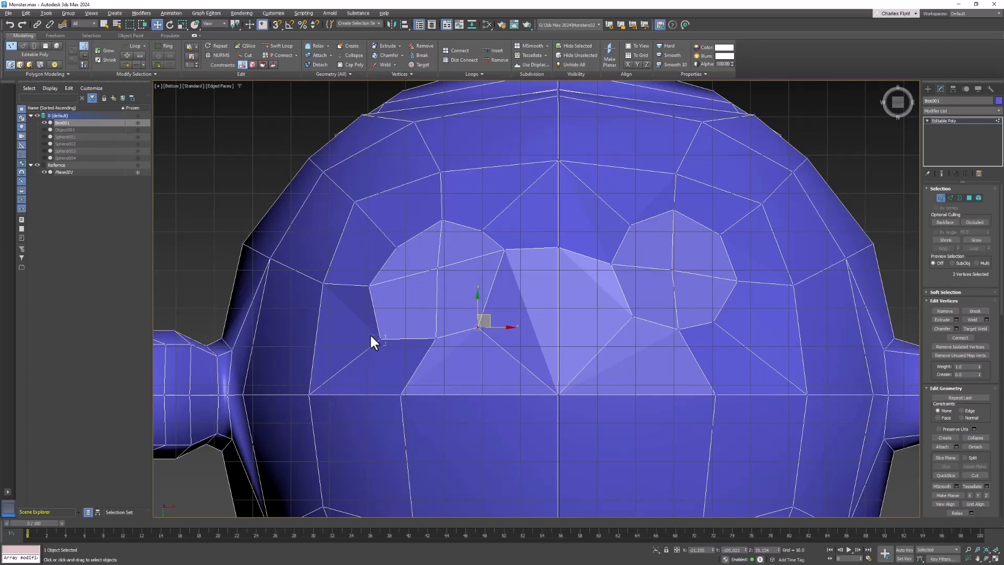
Move the vertices around the other leg opening on the underside to round out its outline.
{"action": "left_click_drag", "start_coordinate": [369, 334], "coordinate": [379, 292]}
{"action": "left_click_drag", "start_coordinate": [381, 281], "coordinate": [389, 275]}
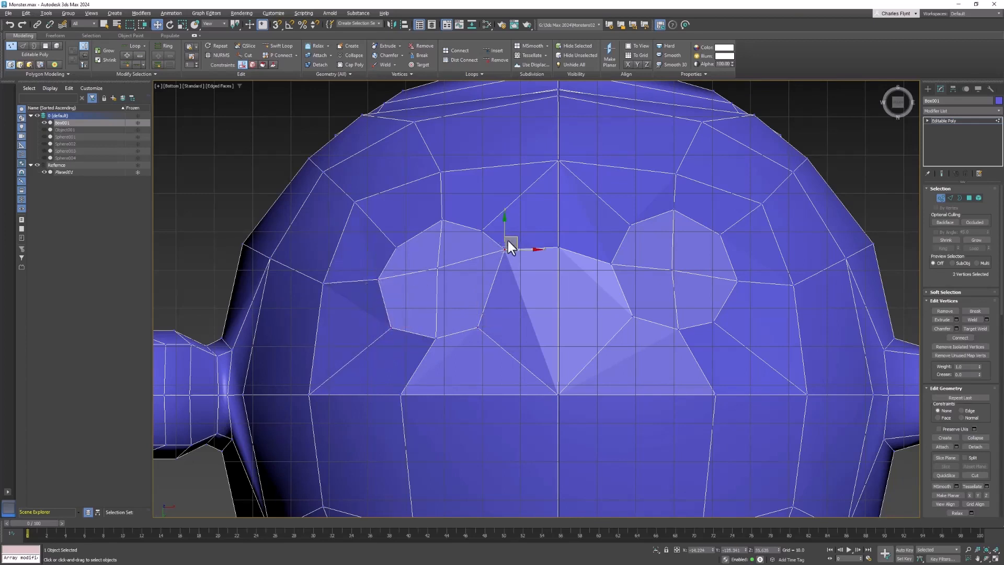
{"action": "left_click_drag", "start_coordinate": [518, 238], "coordinate": [513, 253]}
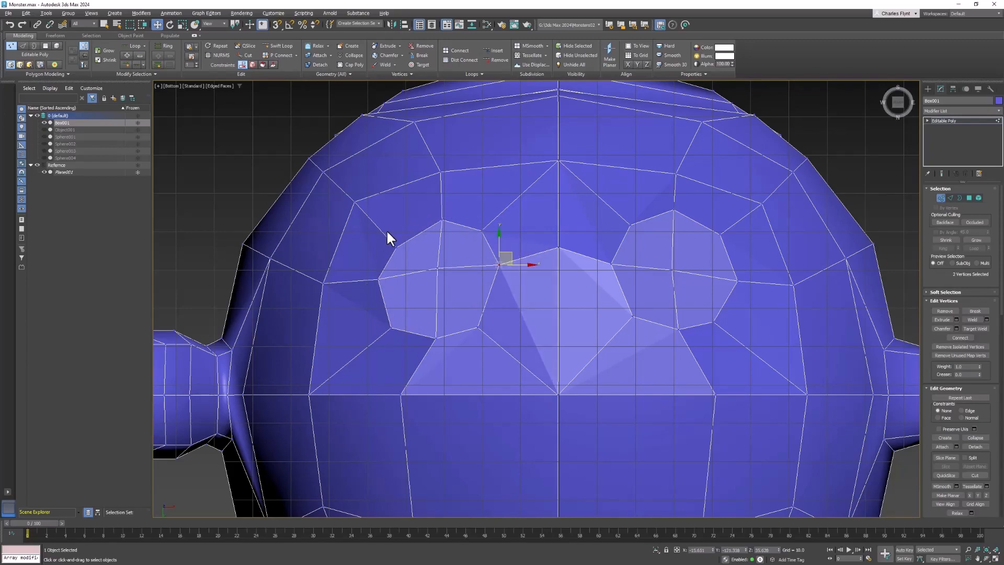
{"action": "left_click_drag", "start_coordinate": [408, 238], "coordinate": [406, 229]}
Select the leg bottom polygons and move them further down to lengthen the legs.
{"action": "scroll", "coordinate": [540, 264], "scroll_direction": "down", "scroll_amount": 4}
{"action": "middle_click_drag", "start_coordinate": [588, 278], "coordinate": [558, 357], "text": "alt"}
{"action": "key", "text": "f"}
{"action": "scroll", "coordinate": [610, 339], "scroll_direction": "up", "scroll_amount": 5}
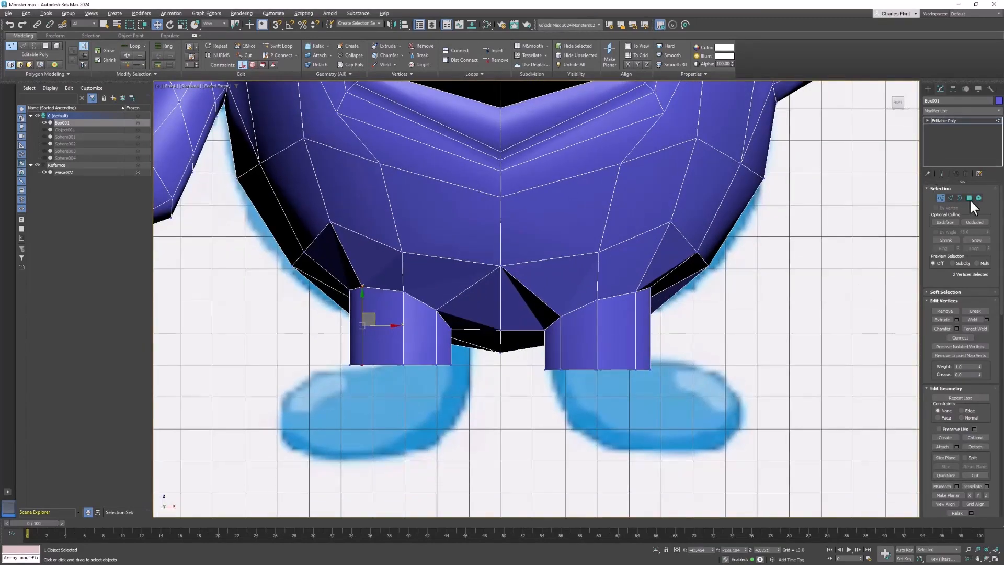
{"action": "left_click", "coordinate": [969, 198]}
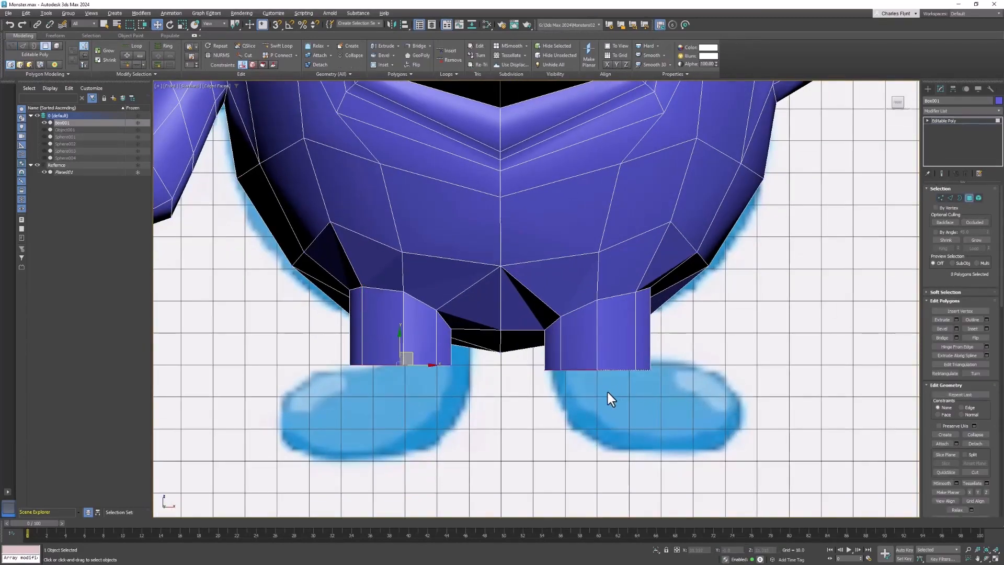
{"action": "middle_click_drag", "start_coordinate": [608, 392], "coordinate": [881, 233], "text": "alt"}
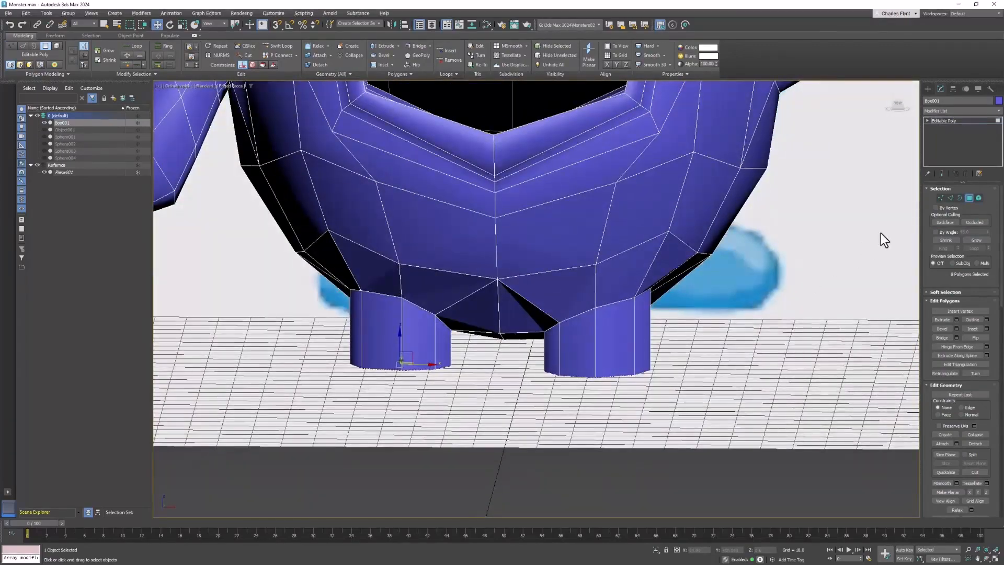
{"action": "left_click", "coordinate": [970, 199]}
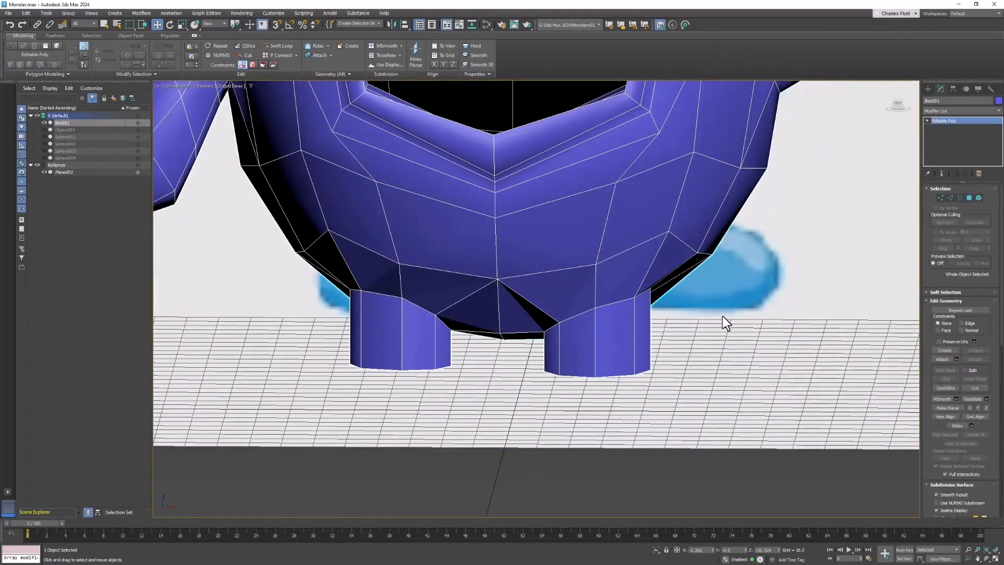
{"action": "key", "text": "f"}
{"action": "middle_click_drag", "start_coordinate": [689, 302], "coordinate": [705, 282]}
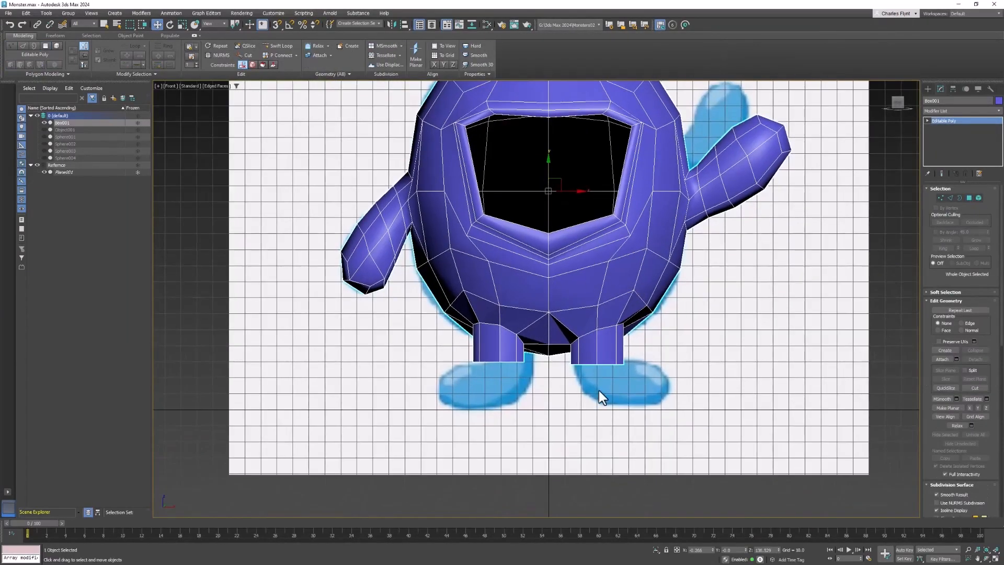
{"action": "middle_click_drag", "start_coordinate": [601, 397], "coordinate": [610, 291], "text": "alt"}
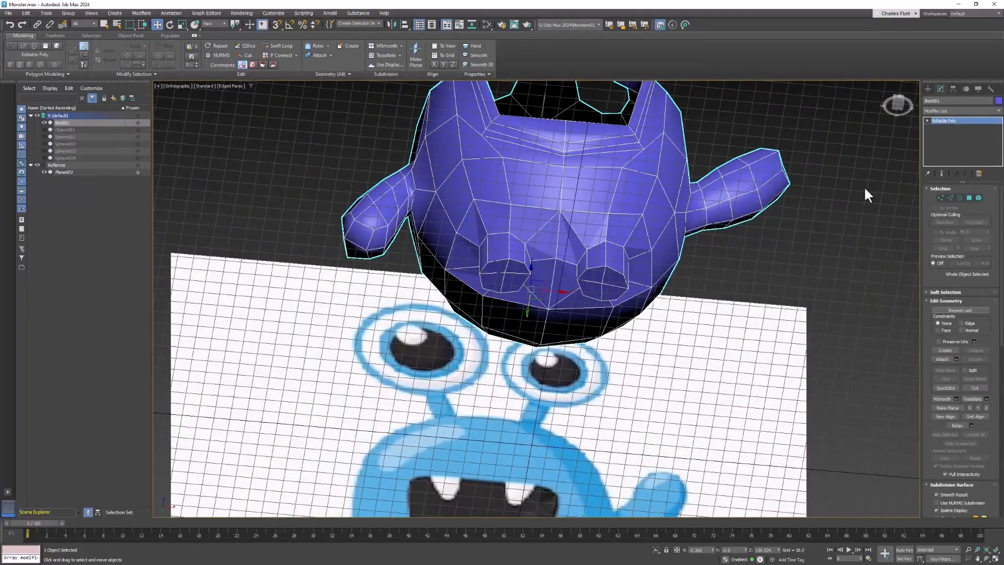
{"action": "left_click", "coordinate": [969, 198]}
{"action": "middle_click_drag", "start_coordinate": [622, 298], "coordinate": [625, 355], "text": "alt"}
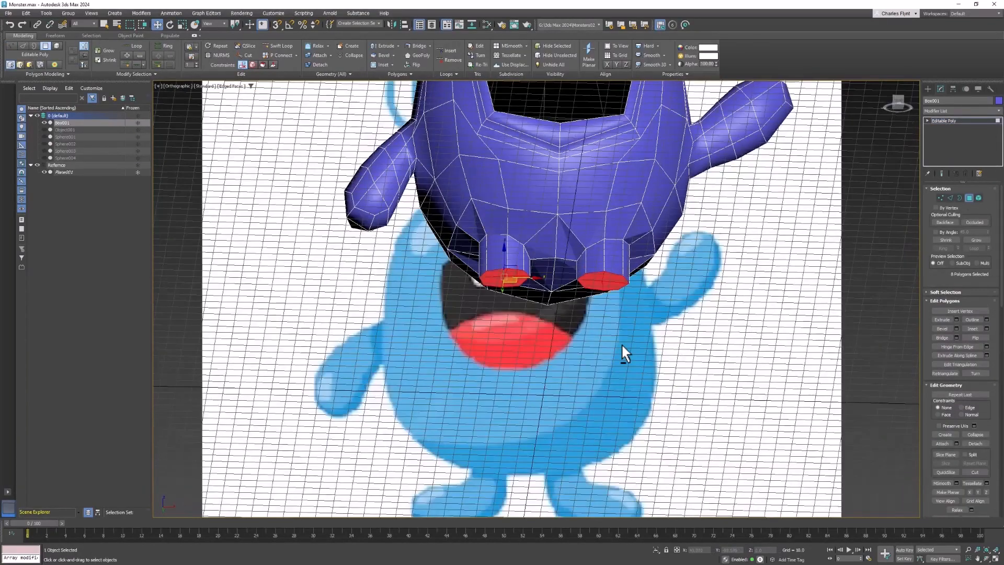
{"action": "key", "text": "f"}
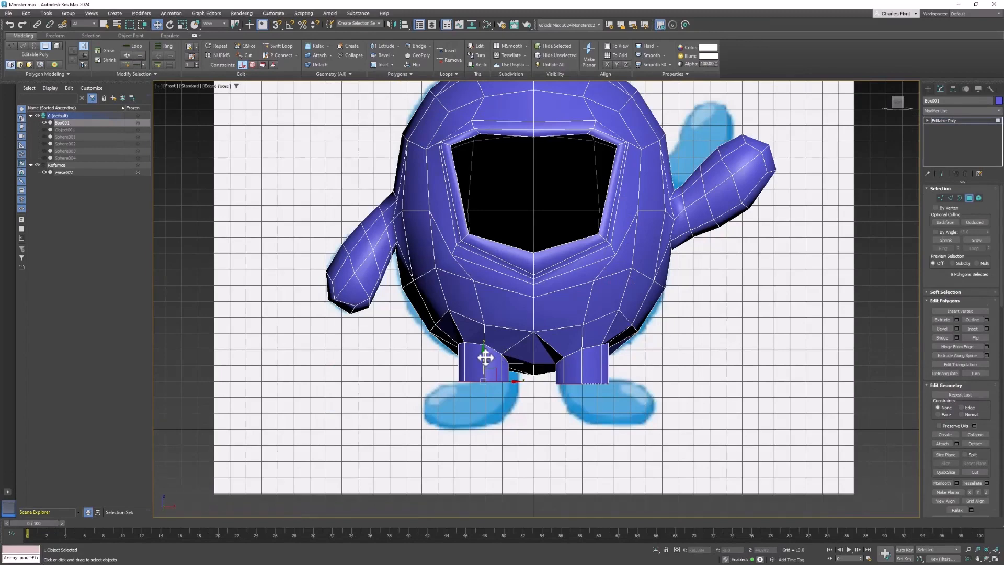
{"action": "left_click_drag", "start_coordinate": [485, 354], "coordinate": [481, 402]}
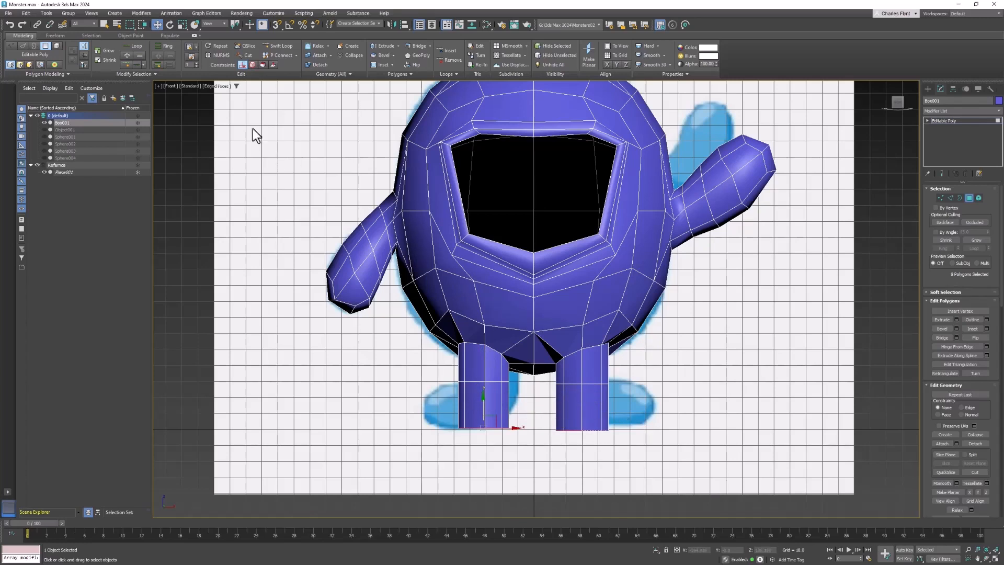
Scale the leg bottom polygons outward to flare the feet.
{"action": "left_click", "coordinate": [182, 25]}
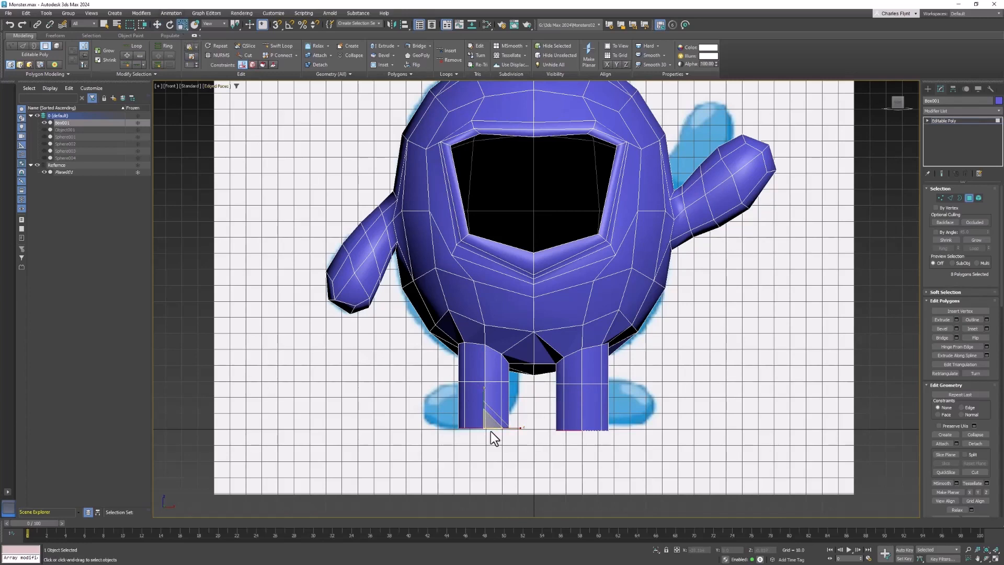
{"action": "left_click_drag", "start_coordinate": [492, 425], "coordinate": [537, 409]}
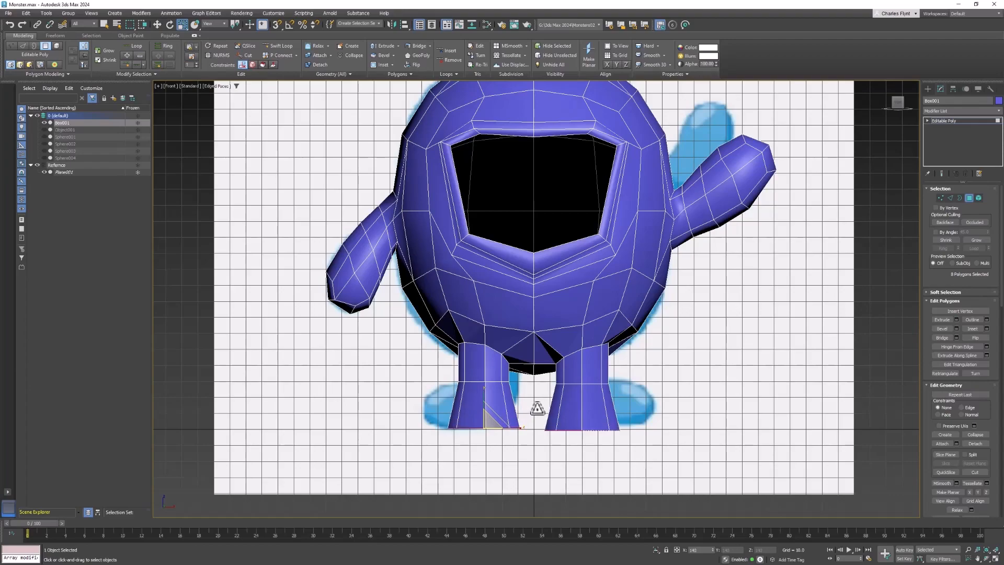
{"action": "middle_click_drag", "start_coordinate": [541, 414], "coordinate": [577, 415], "text": "alt"}
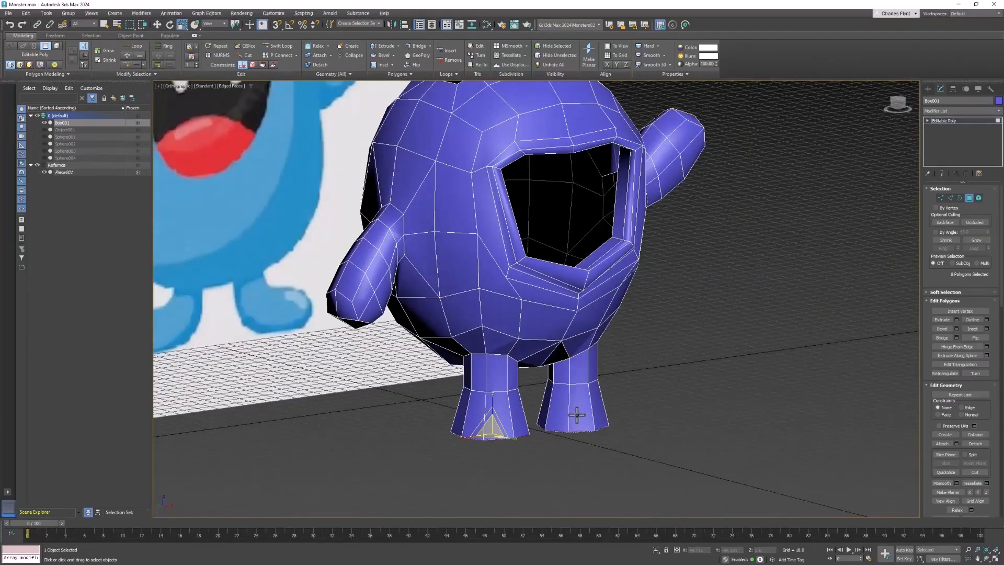
{"action": "key", "text": "p"}
{"action": "scroll", "coordinate": [579, 413], "scroll_direction": "down", "scroll_amount": 5}
{"action": "scroll", "coordinate": [579, 366], "scroll_direction": "up", "scroll_amount": 7}
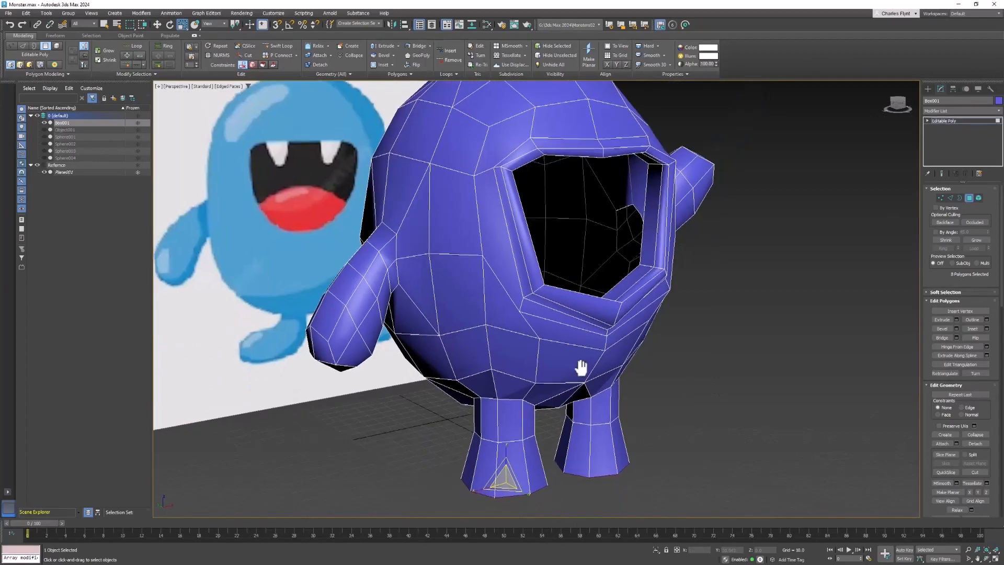
{"action": "middle_click_drag", "start_coordinate": [567, 358], "coordinate": [592, 320]}
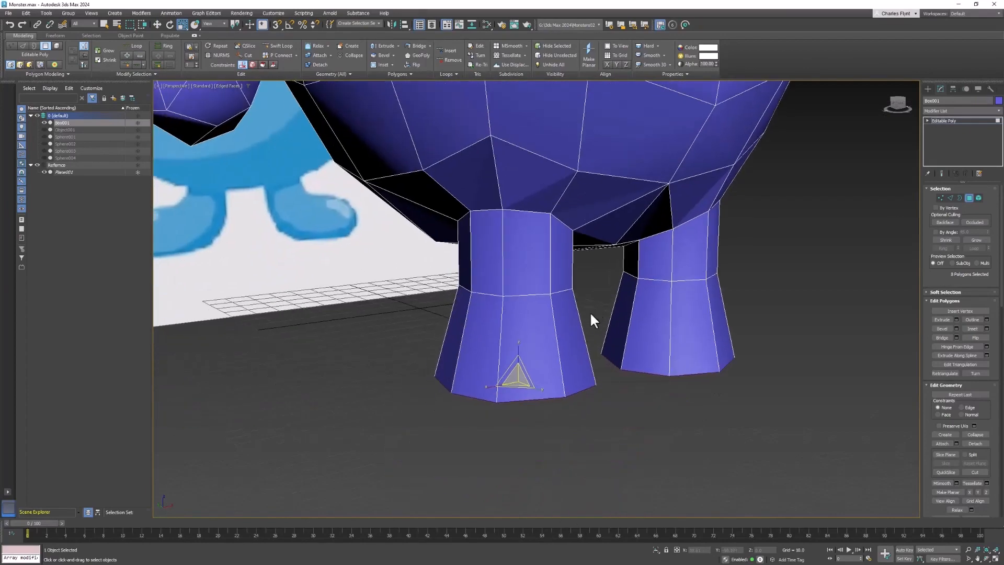
{"action": "left_click", "coordinate": [543, 335]}
{"action": "left_click", "coordinate": [566, 328], "text": "ctrl"}
{"action": "left_click", "coordinate": [686, 327], "text": "ctrl"}
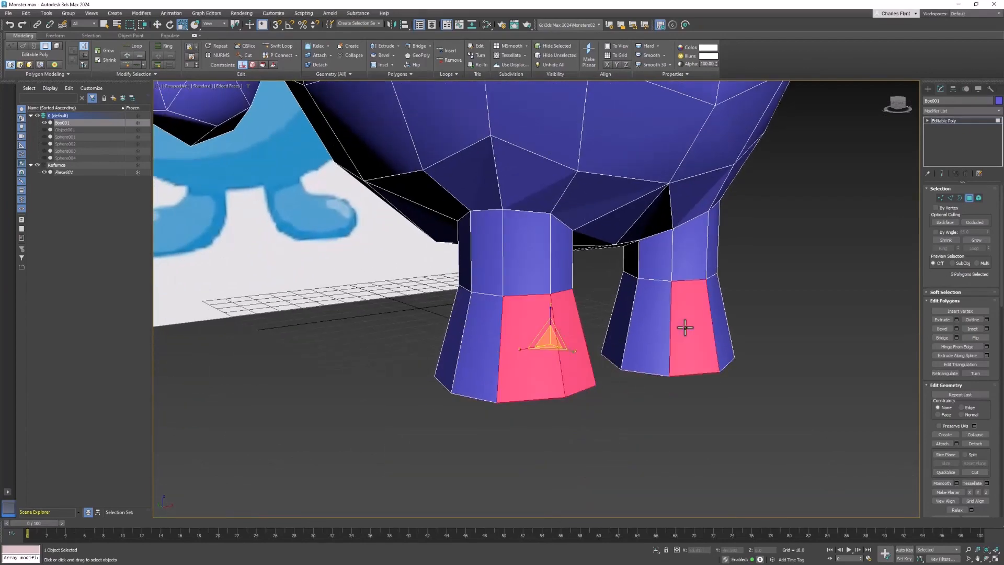
{"action": "left_click", "coordinate": [725, 316], "text": "ctrl"}
{"action": "middle_click_drag", "start_coordinate": [758, 351], "coordinate": [233, 168], "text": "alt"}
{"action": "left_click", "coordinate": [156, 24]}
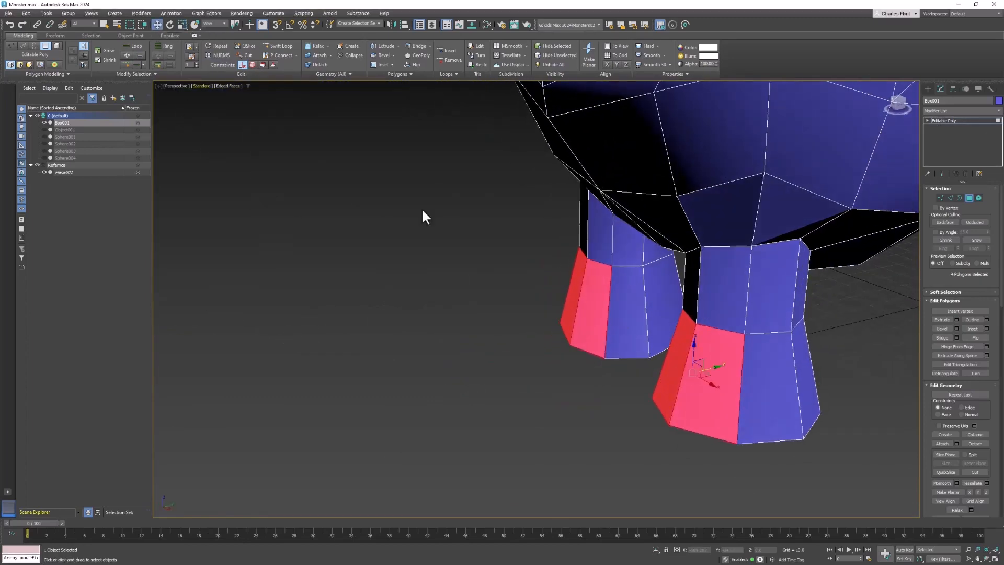
{"action": "middle_click_drag", "start_coordinate": [839, 439], "coordinate": [727, 401], "text": "alt"}
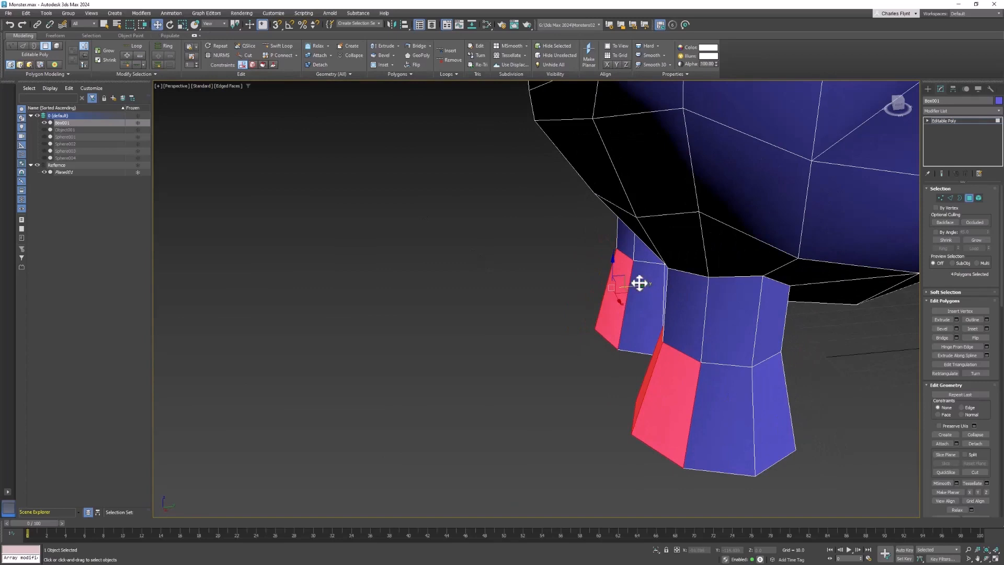
{"action": "key", "text": "q"}
{"action": "key", "text": "w"}
{"action": "key", "text": "ctrl+z"}
{"action": "left_click", "coordinate": [673, 366], "text": "ctrl"}
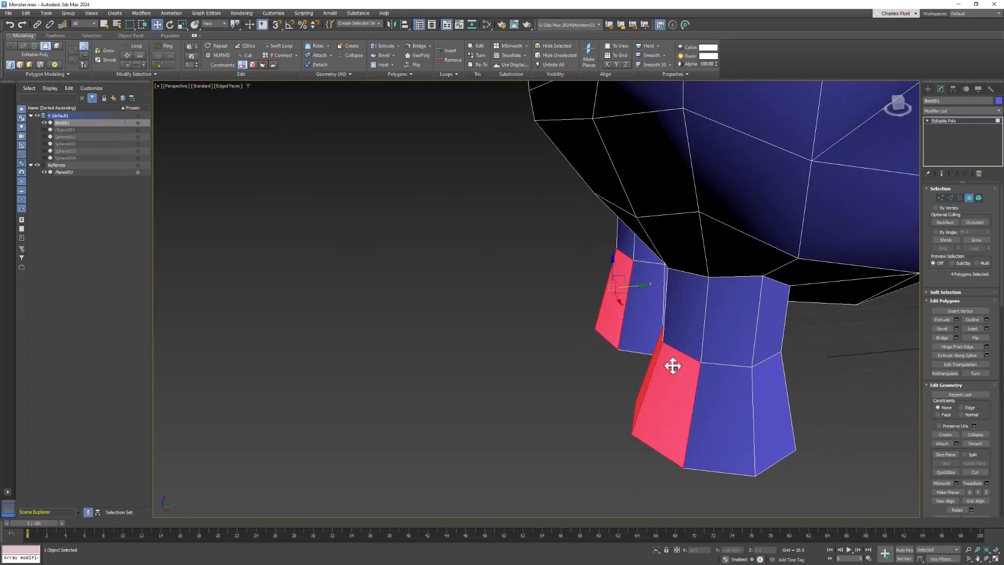
Select the front polygons of both feet and move them forward to extend the feet into toes.
{"action": "left_click_drag", "start_coordinate": [639, 287], "coordinate": [477, 312], "text": "shift"}
{"action": "middle_click_drag", "start_coordinate": [732, 377], "coordinate": [964, 409], "text": "alt"}
{"action": "left_click", "coordinate": [805, 399]}
{"action": "left_click", "coordinate": [766, 387], "text": "ctrl"}
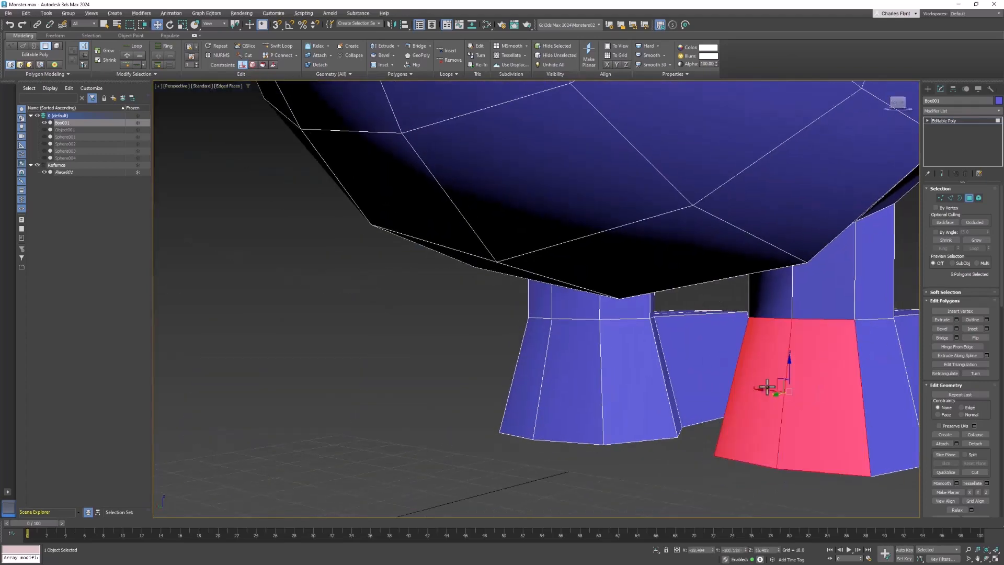
{"action": "left_click", "coordinate": [570, 367], "text": "ctrl"}
{"action": "left_click", "coordinate": [537, 366], "text": "ctrl"}
{"action": "middle_click_drag", "start_coordinate": [669, 386], "coordinate": [672, 413], "text": "alt"}
{"action": "left_click_drag", "start_coordinate": [658, 423], "coordinate": [587, 422]}
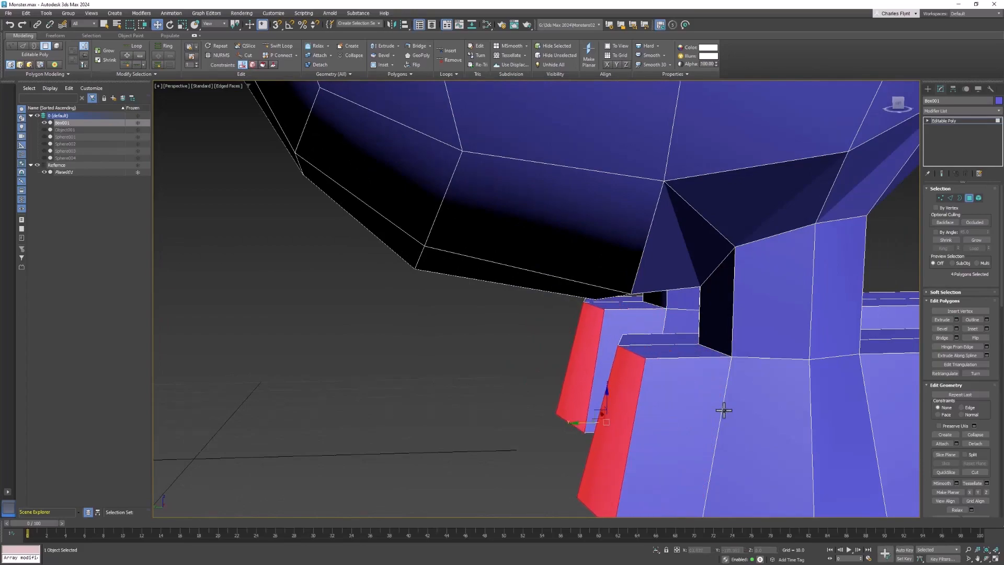
{"action": "scroll", "coordinate": [775, 415], "scroll_direction": "down", "scroll_amount": 3}
{"action": "middle_click_drag", "start_coordinate": [800, 416], "coordinate": [669, 341], "text": "alt"}
{"action": "scroll", "coordinate": [713, 439], "scroll_direction": "down", "scroll_amount": 4}
{"action": "scroll", "coordinate": [669, 341], "scroll_direction": "down", "scroll_amount": 3}
{"action": "scroll", "coordinate": [670, 340], "scroll_direction": "up", "scroll_amount": 3}
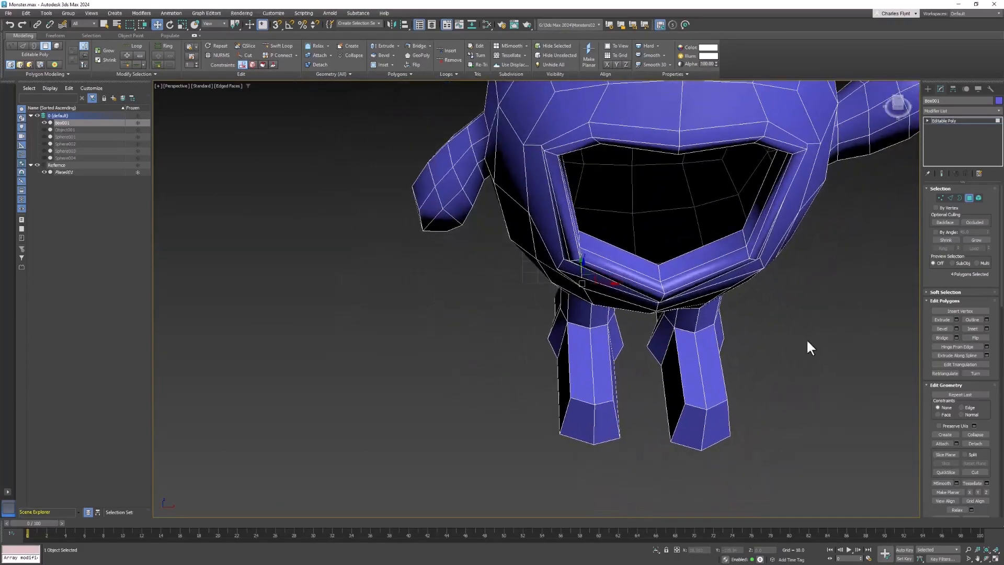
Switch to vertex editing and move the corner vertices of the first foot to round its outline.
{"action": "left_click", "coordinate": [946, 192]}
{"action": "scroll", "coordinate": [602, 356], "scroll_direction": "up", "scroll_amount": 5}
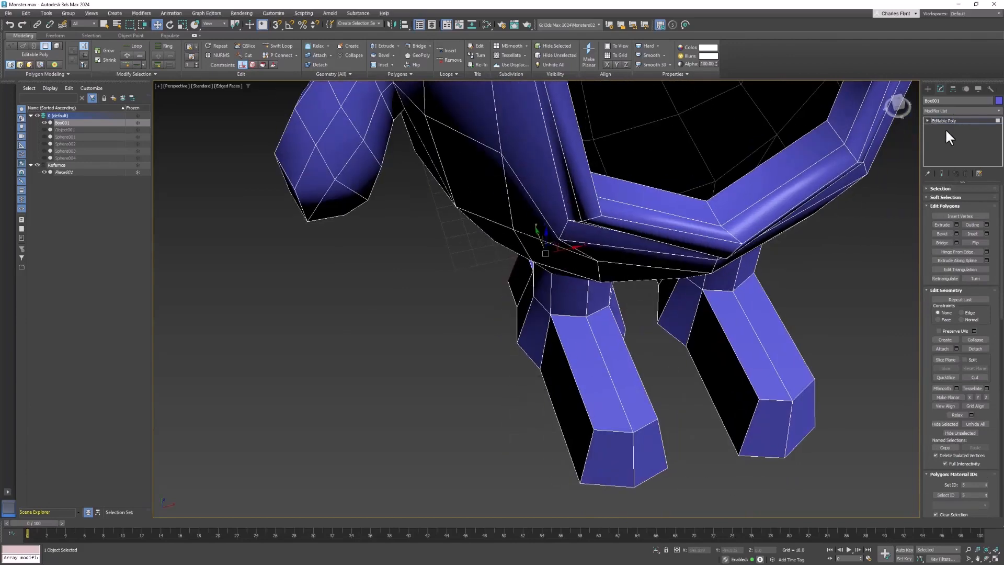
{"action": "left_click", "coordinate": [927, 120]}
{"action": "left_click", "coordinate": [942, 127]}
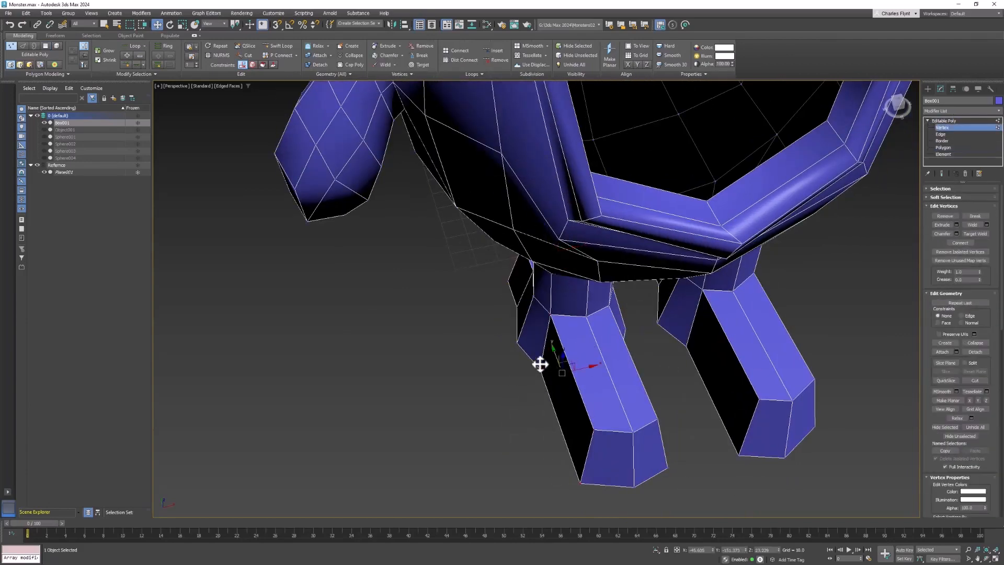
{"action": "middle_click_drag", "start_coordinate": [569, 362], "coordinate": [559, 369], "text": "alt"}
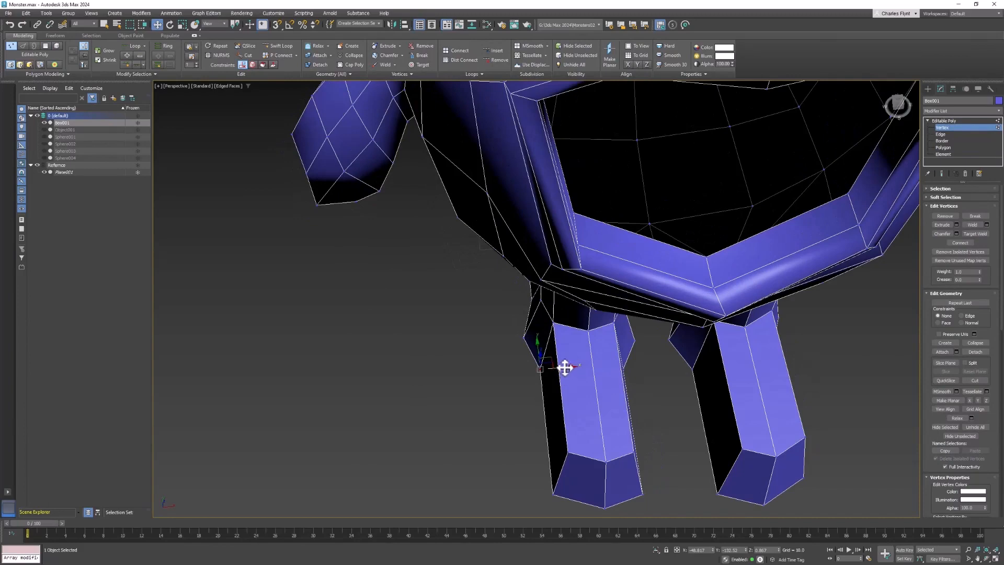
{"action": "left_click_drag", "start_coordinate": [565, 368], "coordinate": [538, 368]}
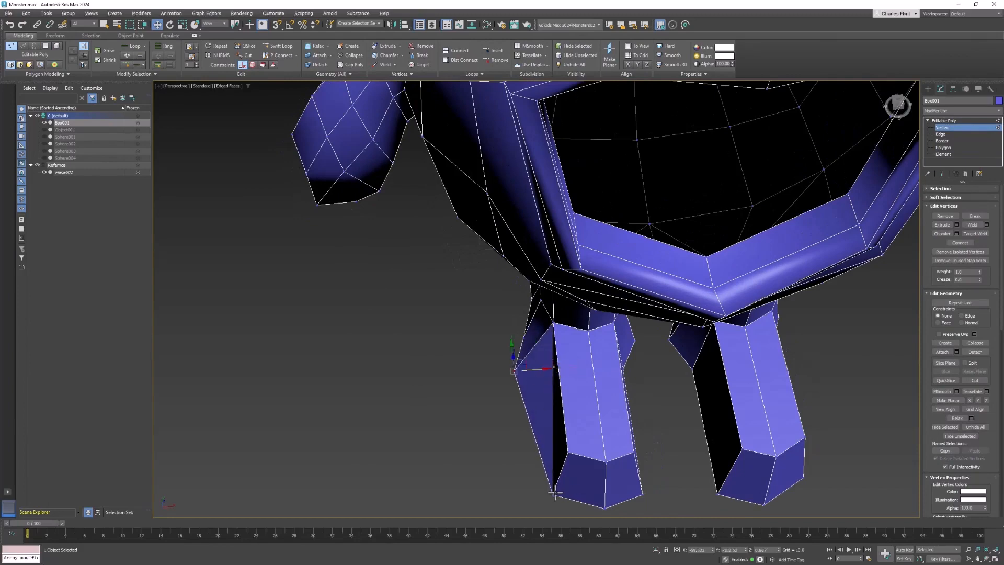
{"action": "left_click", "coordinate": [555, 492]}
{"action": "left_click_drag", "start_coordinate": [574, 494], "coordinate": [555, 495]}
{"action": "middle_click_drag", "start_coordinate": [599, 476], "coordinate": [506, 274], "text": "alt"}
{"action": "left_click", "coordinate": [560, 356]}
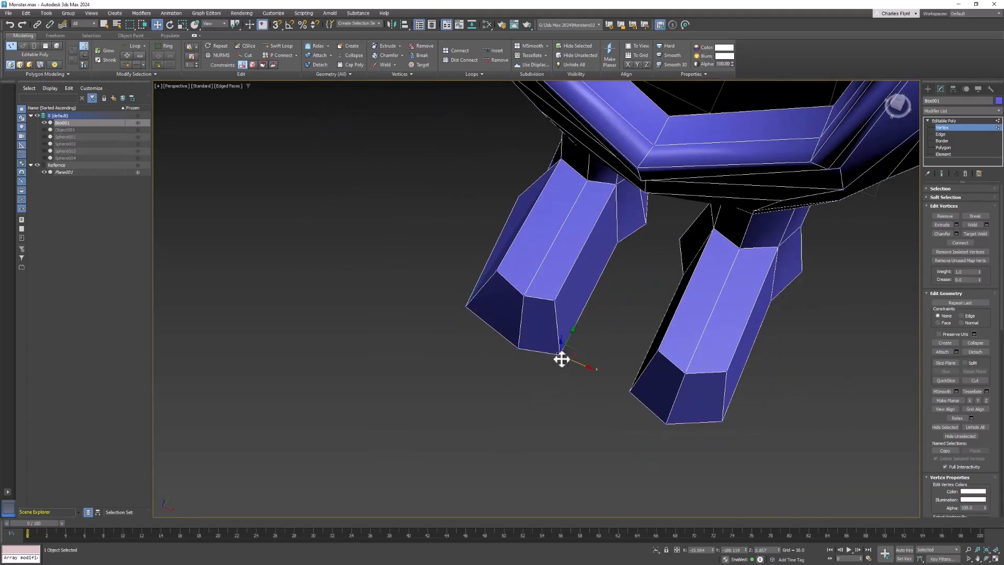
{"action": "left_click_drag", "start_coordinate": [556, 320], "coordinate": [610, 350]}
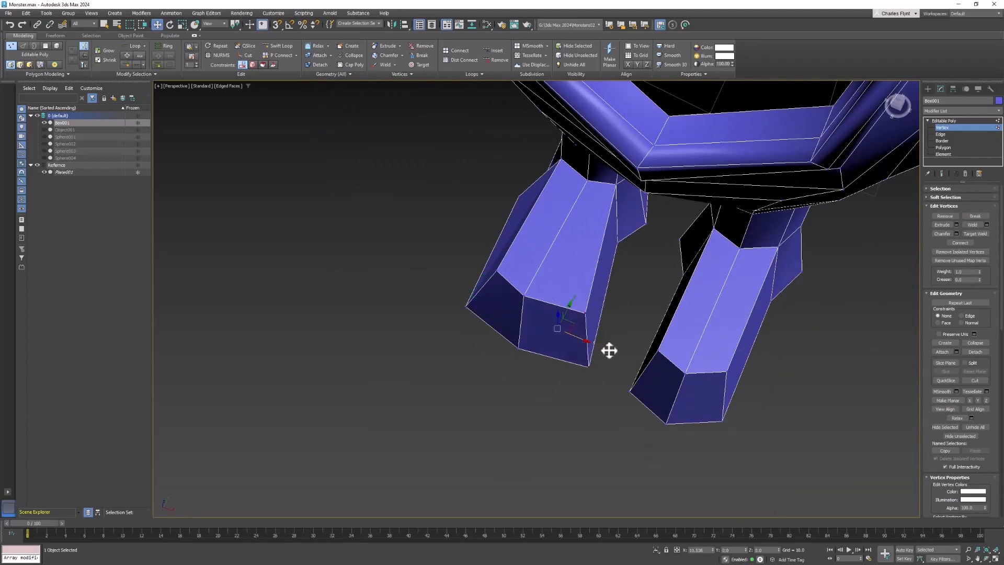
{"action": "middle_click_drag", "start_coordinate": [612, 350], "coordinate": [639, 364], "text": "alt"}
Move the vertices at the tip of the first foot to taper the toe, undoing one misplaced move.
{"action": "left_click", "coordinate": [479, 336]}
{"action": "left_click_drag", "start_coordinate": [507, 334], "coordinate": [492, 339]}
{"action": "middle_click_drag", "start_coordinate": [493, 339], "coordinate": [631, 375], "text": "alt"}
{"action": "left_click", "coordinate": [614, 337]}
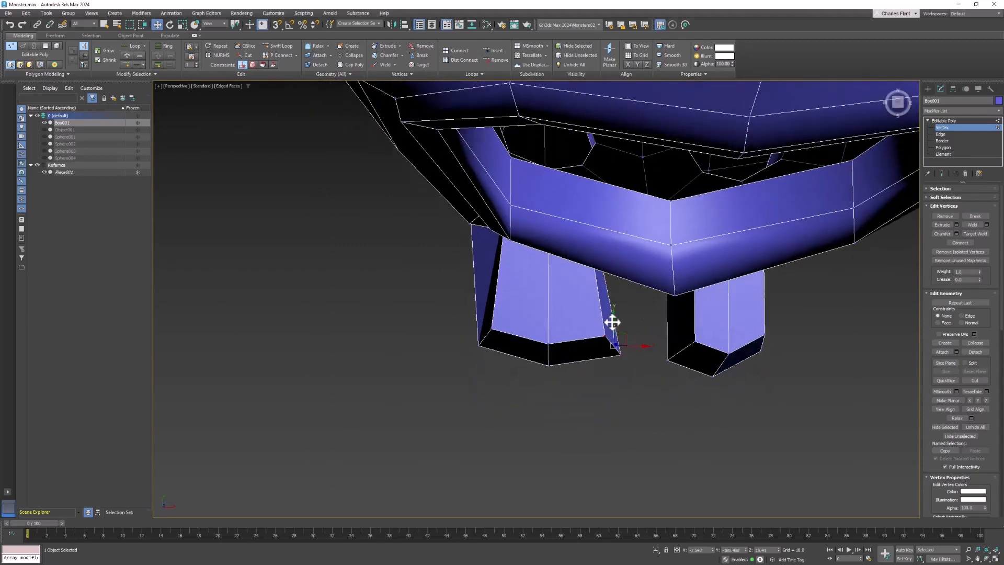
{"action": "left_click_drag", "start_coordinate": [612, 322], "coordinate": [535, 336]}
{"action": "key", "text": "ctrl+z"}
{"action": "left_click_drag", "start_coordinate": [547, 329], "coordinate": [548, 342]}
{"action": "middle_click_drag", "start_coordinate": [625, 385], "coordinate": [605, 361], "text": "alt"}
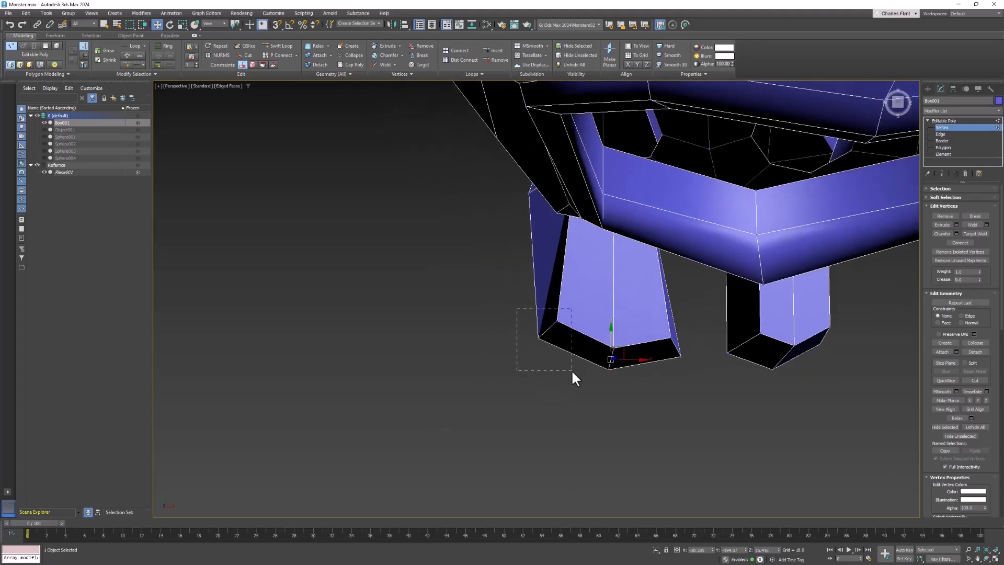
{"action": "left_click_drag", "start_coordinate": [574, 373], "coordinate": [573, 371]}
{"action": "middle_click_drag", "start_coordinate": [591, 329], "coordinate": [372, 332], "text": "alt"}
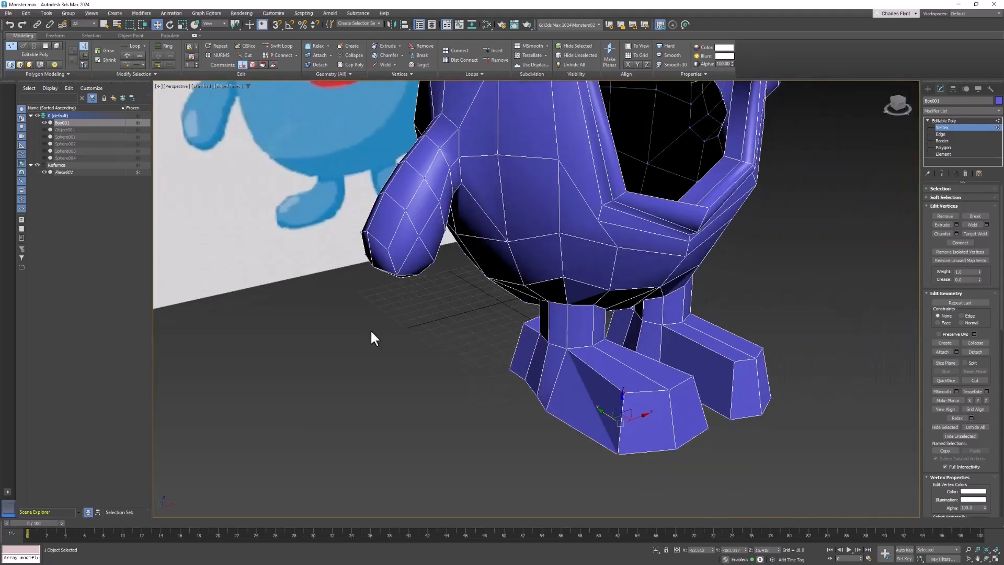
Hide the reference layer in the scene explorer.
{"action": "left_click", "coordinate": [38, 165]}
{"action": "scroll", "coordinate": [538, 369], "scroll_direction": "up", "scroll_amount": 8}
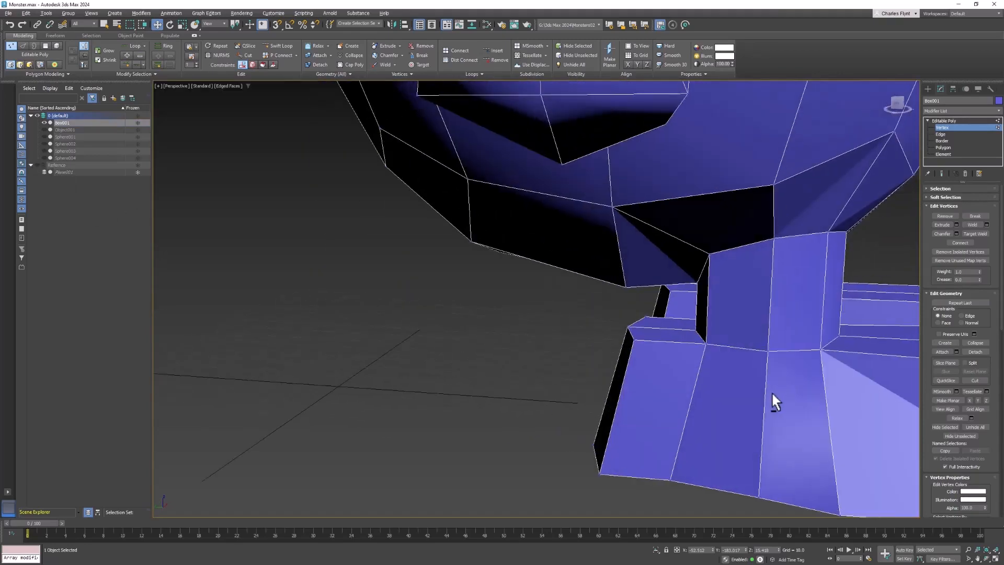
Move the vertices at the back of the foot to tuck the heel under the leg.
{"action": "middle_click_drag", "start_coordinate": [775, 403], "coordinate": [644, 325], "text": "alt"}
{"action": "left_click", "coordinate": [658, 314]}
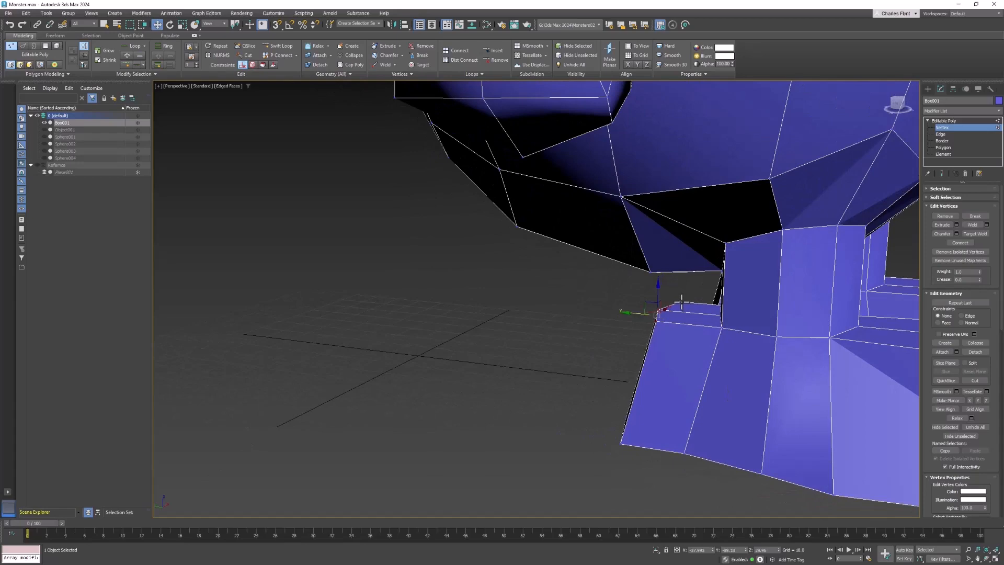
{"action": "middle_click_drag", "start_coordinate": [682, 301], "coordinate": [650, 305], "text": "alt"}
{"action": "left_click_drag", "start_coordinate": [653, 298], "coordinate": [660, 320]}
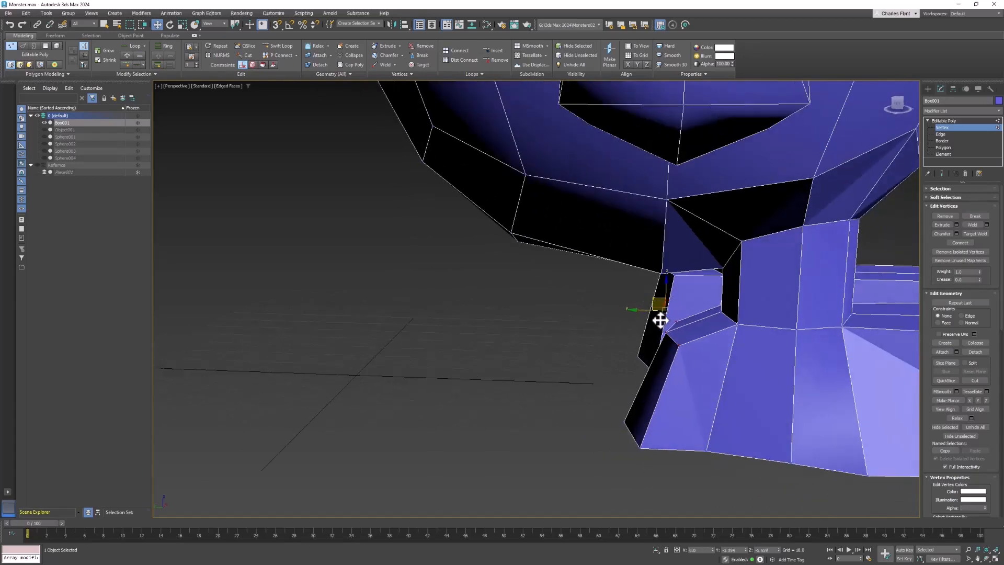
{"action": "middle_click_drag", "start_coordinate": [661, 316], "coordinate": [738, 403], "text": "alt"}
{"action": "middle_click_drag", "start_coordinate": [743, 438], "coordinate": [649, 339], "text": "alt"}
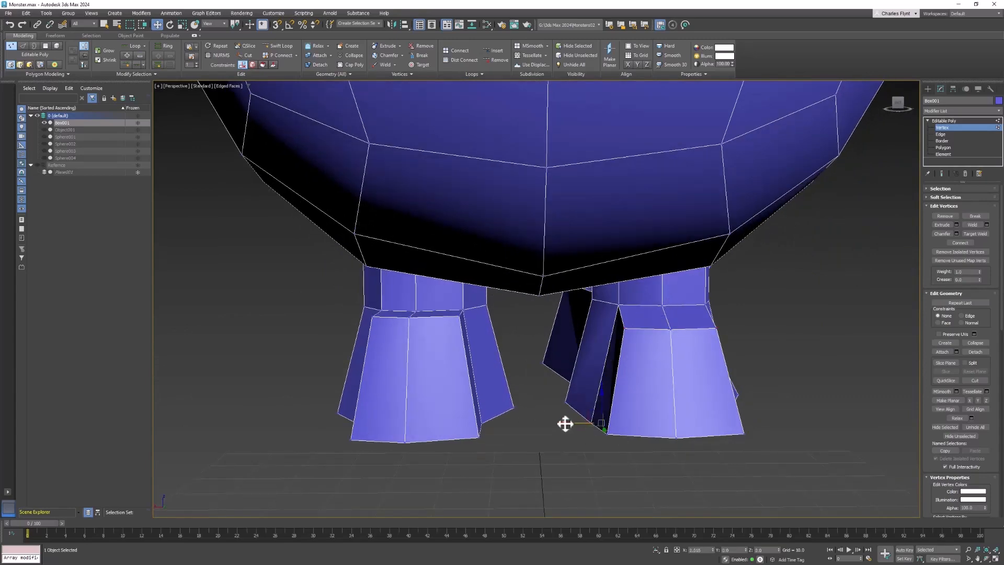
Move the inner vertices of the second foot to shape its outline.
{"action": "middle_click_drag", "start_coordinate": [625, 430], "coordinate": [565, 416], "text": "alt"}
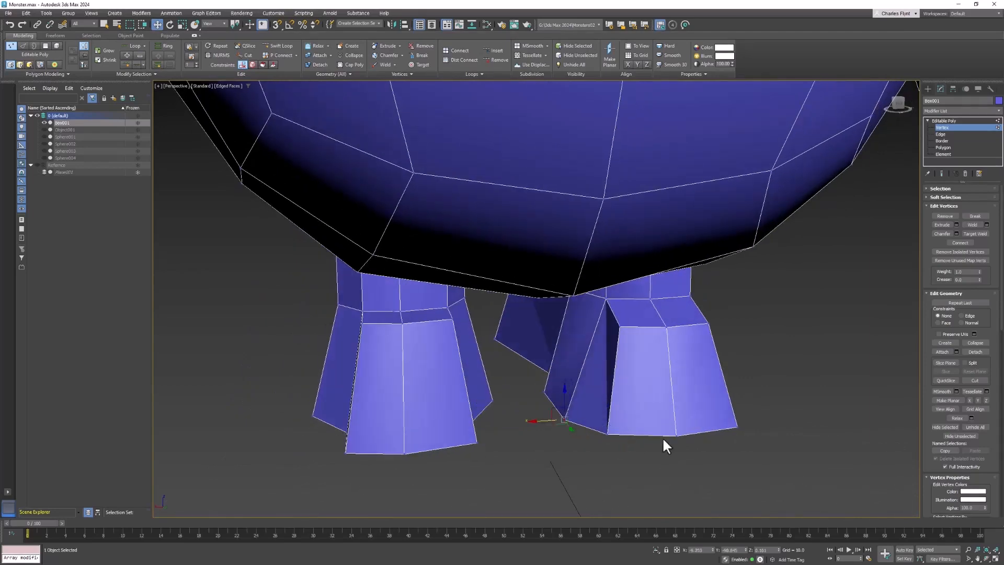
{"action": "middle_click_drag", "start_coordinate": [663, 439], "coordinate": [613, 332], "text": "alt"}
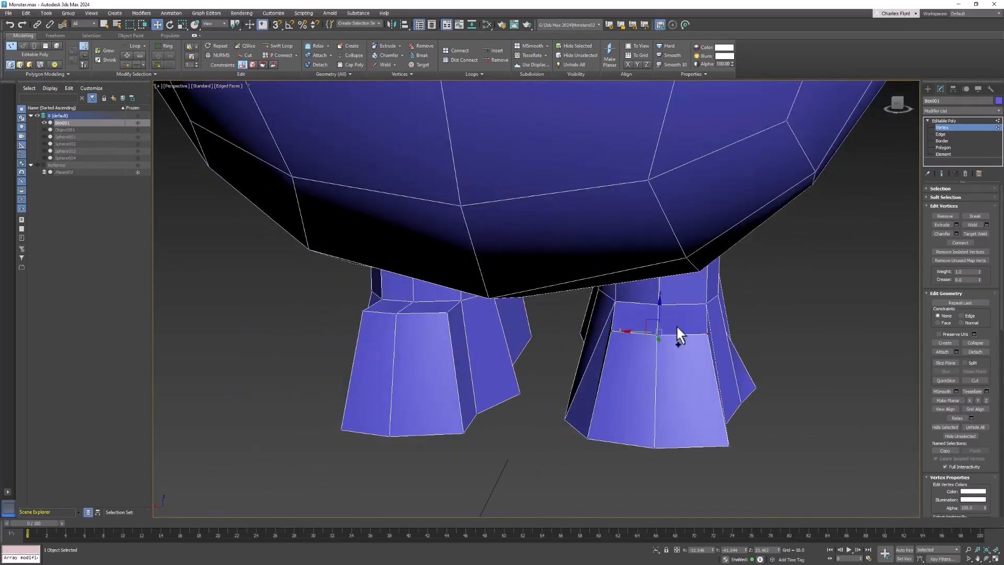
{"action": "middle_click_drag", "start_coordinate": [745, 375], "coordinate": [586, 359], "text": "alt"}
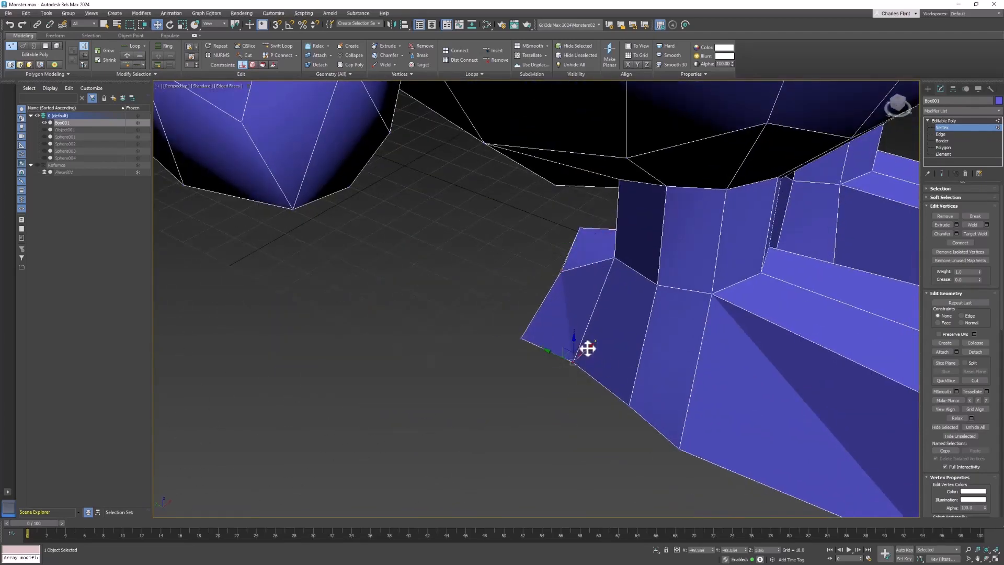
{"action": "left_click_drag", "start_coordinate": [588, 349], "coordinate": [574, 359]}
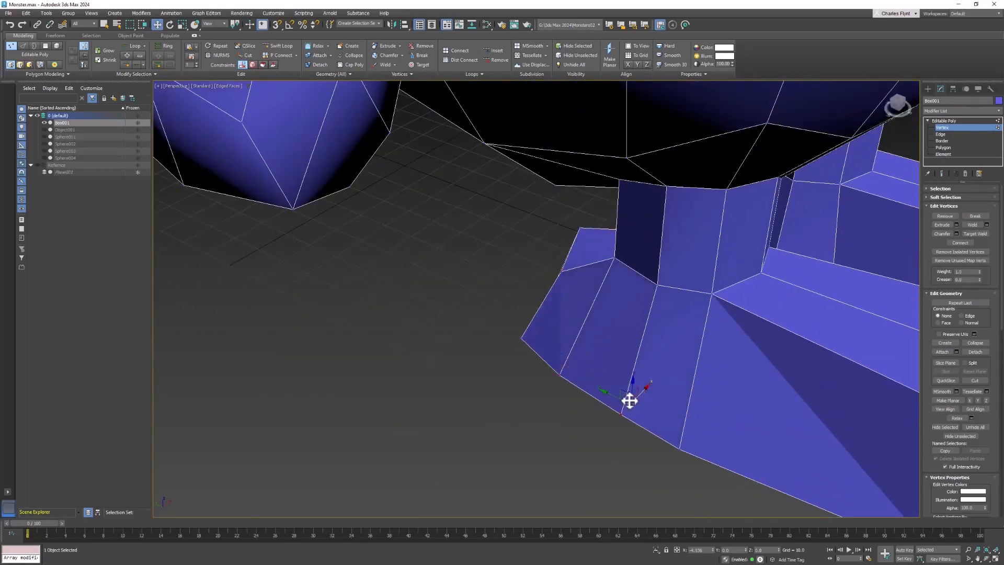
{"action": "left_click_drag", "start_coordinate": [629, 400], "coordinate": [628, 402]}
Adjust the vertices where the first leg meets its foot to smooth the transition.
{"action": "scroll", "coordinate": [701, 380], "scroll_direction": "down", "scroll_amount": 5}
{"action": "middle_click_drag", "start_coordinate": [767, 385], "coordinate": [683, 386], "text": "alt"}
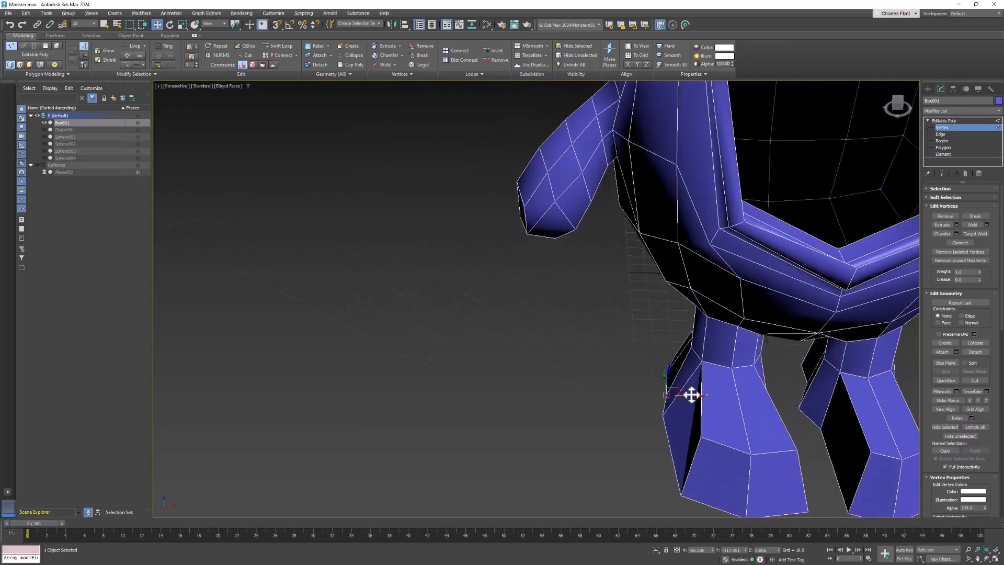
{"action": "left_click_drag", "start_coordinate": [684, 395], "coordinate": [685, 395]}
{"action": "middle_click_drag", "start_coordinate": [699, 395], "coordinate": [695, 333], "text": "alt"}
{"action": "middle_click_drag", "start_coordinate": [695, 333], "coordinate": [665, 390], "text": "alt"}
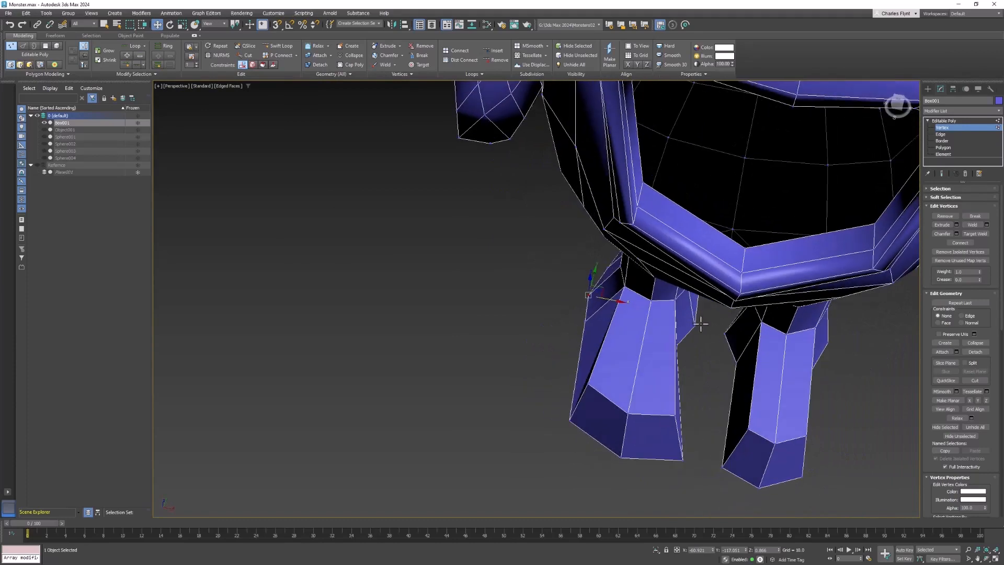
{"action": "scroll", "coordinate": [701, 324], "scroll_direction": "down", "scroll_amount": 5}
{"action": "middle_click_drag", "start_coordinate": [701, 324], "coordinate": [725, 353], "text": "alt"}
{"action": "middle_click_drag", "start_coordinate": [698, 272], "coordinate": [626, 297], "text": "alt"}
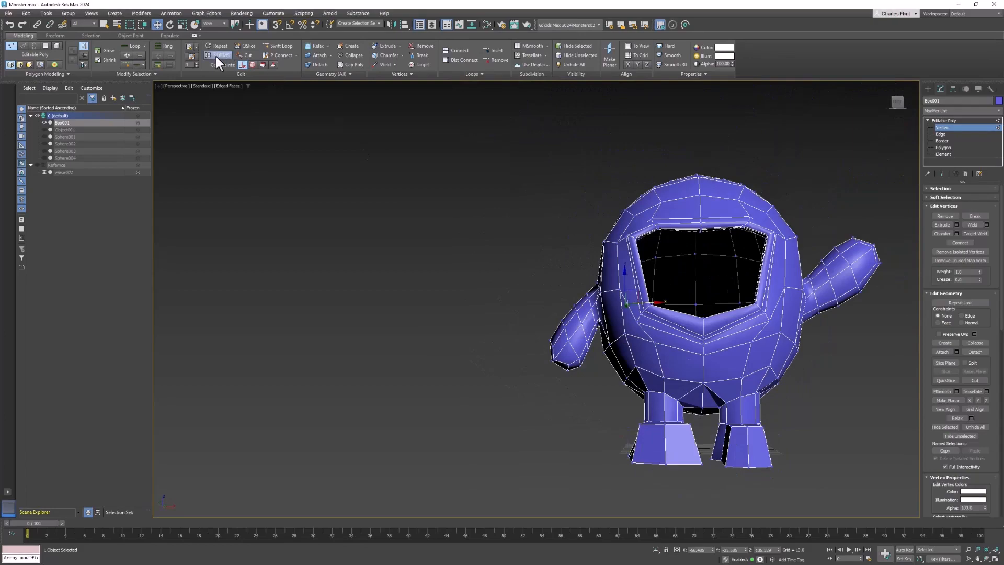
Toggle NURMS smoothing on to preview the smoothed legs, then turn it off again.
{"action": "key", "text": "ctrl+m"}
{"action": "left_click", "coordinate": [720, 352]}
{"action": "middle_click_drag", "start_coordinate": [720, 352], "coordinate": [704, 306], "text": "alt"}
{"action": "scroll", "coordinate": [767, 396], "scroll_direction": "up", "scroll_amount": 4}
{"action": "mouse_move", "coordinate": [704, 306]}
{"action": "middle_mouse_down"}
{"action": "mouse_move", "coordinate": [745, 285]}
{"action": "mouse_move", "coordinate": [719, 317]}
{"action": "mouse_move", "coordinate": [691, 320]}
{"action": "middle_mouse_up"}
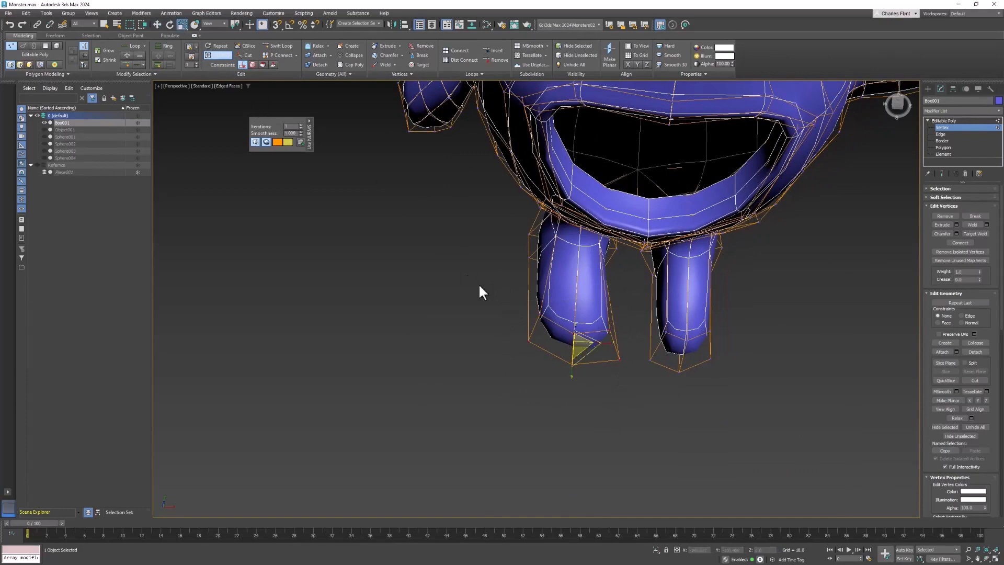
{"action": "middle_click_drag", "start_coordinate": [608, 345], "coordinate": [697, 293], "text": "alt"}
{"action": "scroll", "coordinate": [583, 335], "scroll_direction": "up", "scroll_amount": 4}
{"action": "left_click", "coordinate": [548, 285]}
{"action": "left_click", "coordinate": [218, 55]}
{"action": "middle_click_drag", "start_coordinate": [648, 268], "coordinate": [760, 270], "text": "alt"}
{"action": "scroll", "coordinate": [622, 295], "scroll_direction": "up", "scroll_amount": 2}
{"action": "left_click", "coordinate": [157, 25]}
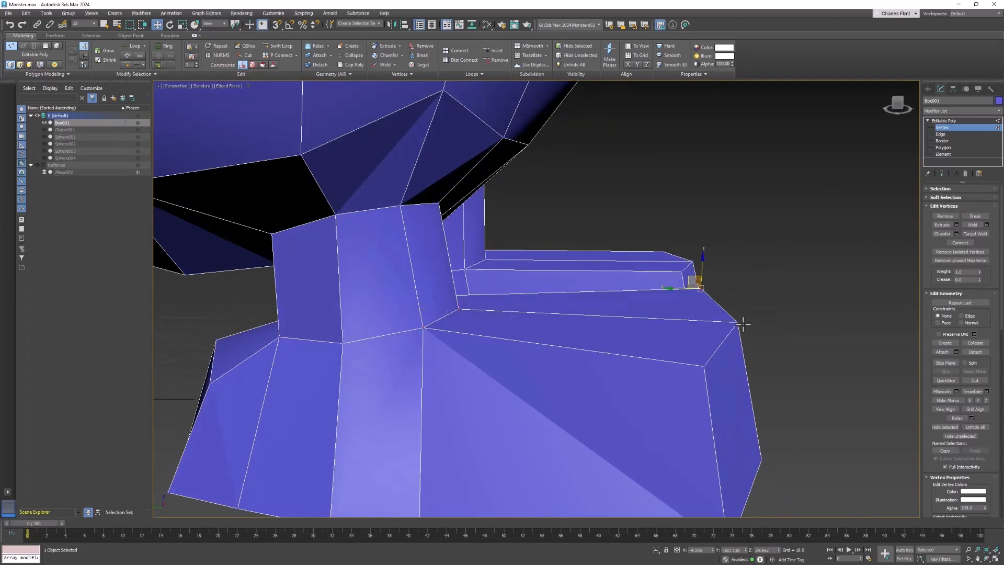
Move the top toe vertex of the foot down to flatten the foot's upper edge.
{"action": "middle_click_drag", "start_coordinate": [704, 372], "coordinate": [706, 319], "text": "alt"}
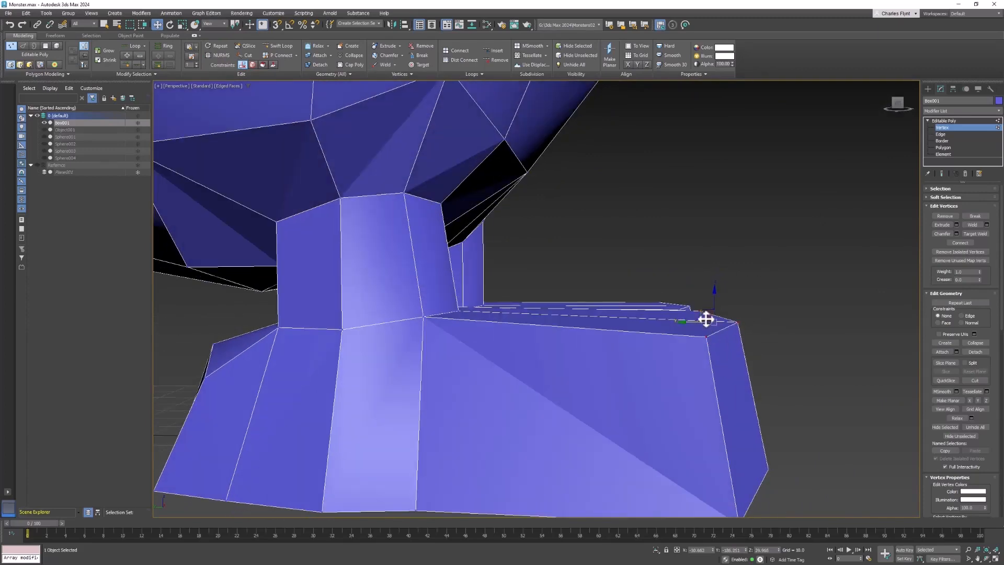
{"action": "left_click_drag", "start_coordinate": [707, 319], "coordinate": [653, 342]}
{"action": "scroll", "coordinate": [729, 344], "scroll_direction": "down", "scroll_amount": 5}
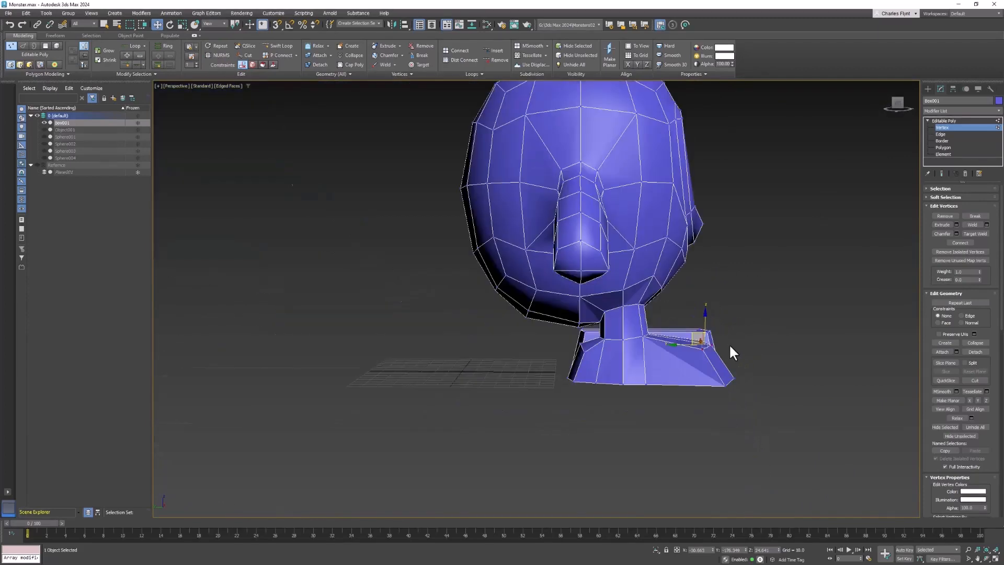
{"action": "middle_click_drag", "start_coordinate": [730, 344], "coordinate": [638, 361], "text": "alt"}
{"action": "middle_click_drag", "start_coordinate": [638, 361], "coordinate": [366, 370]}
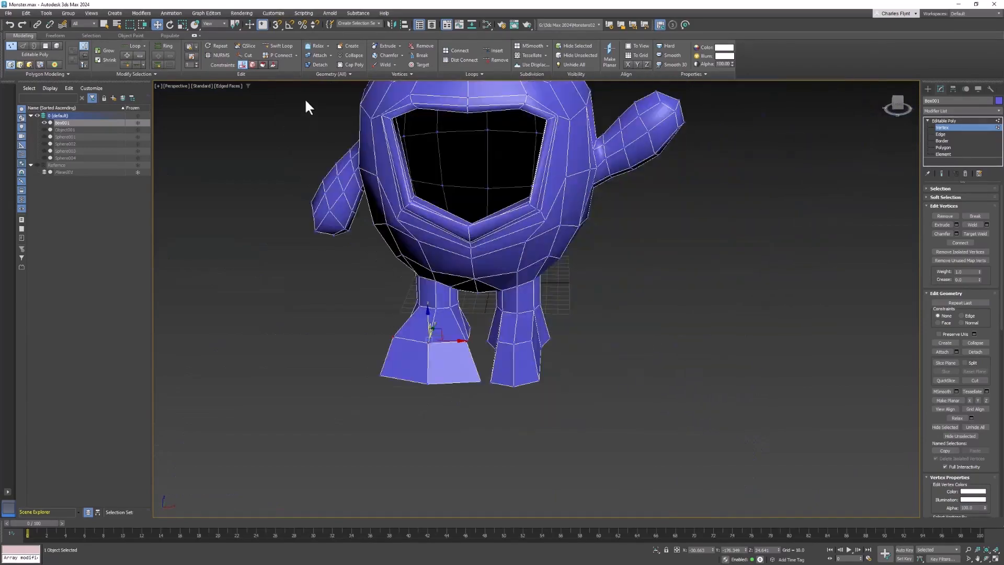
Turn NURMS smoothing on to inspect the smoothed feet and switch to element selection.
{"action": "left_click", "coordinate": [218, 55]}
{"action": "middle_click_drag", "start_coordinate": [464, 383], "coordinate": [599, 364], "text": "alt"}
{"action": "scroll", "coordinate": [602, 348], "scroll_direction": "up", "scroll_amount": 4}
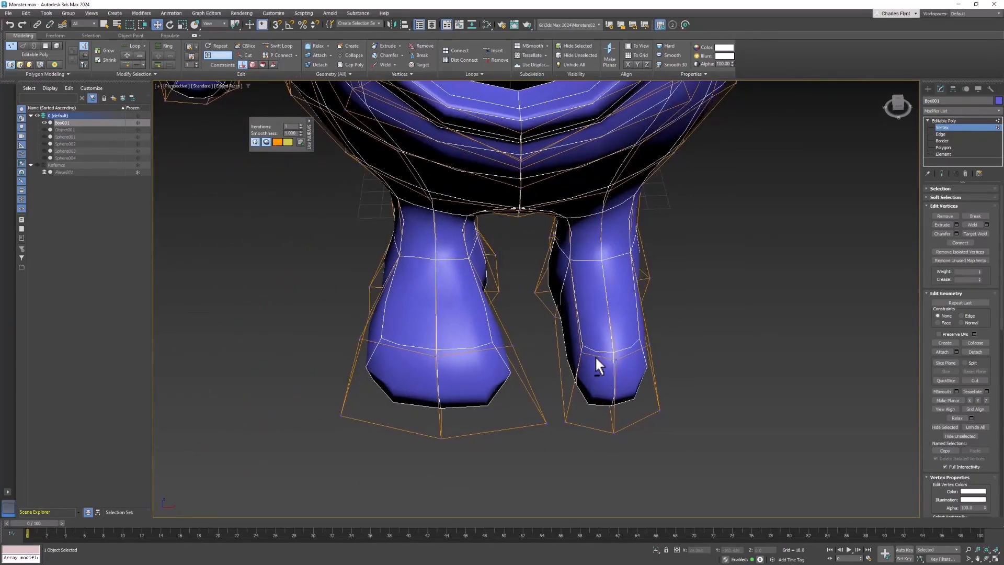
{"action": "middle_click_drag", "start_coordinate": [419, 318], "coordinate": [486, 364], "text": "alt"}
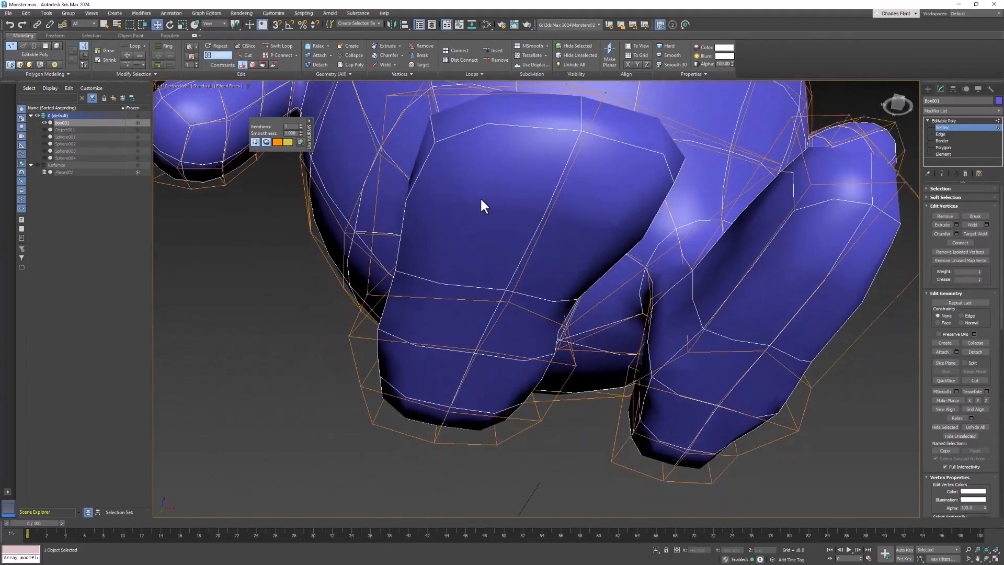
{"action": "left_click", "coordinate": [950, 154]}
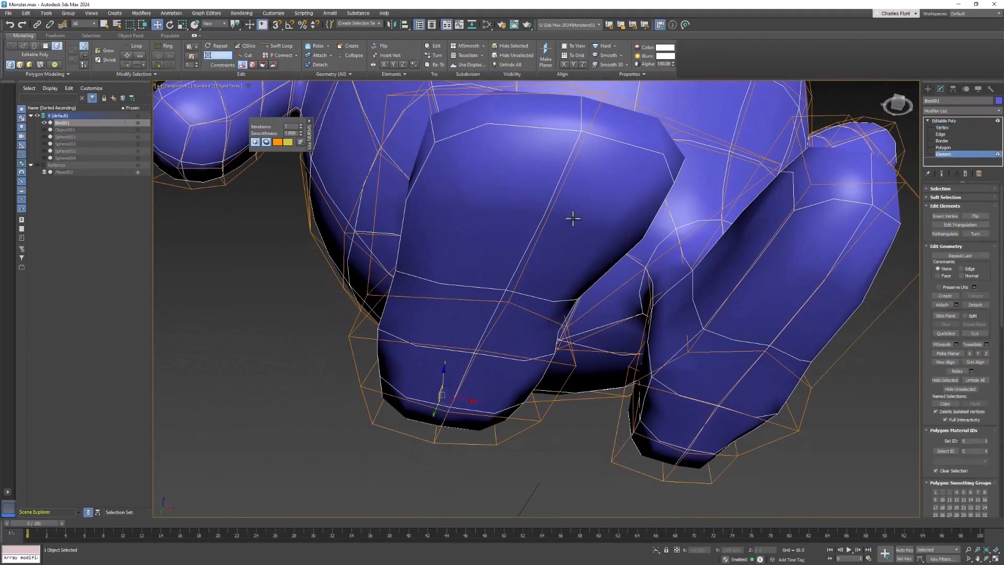
Select the band of polygons around the first foot at polygon level and scale them to widen the foot.
{"action": "left_click", "coordinate": [488, 208]}
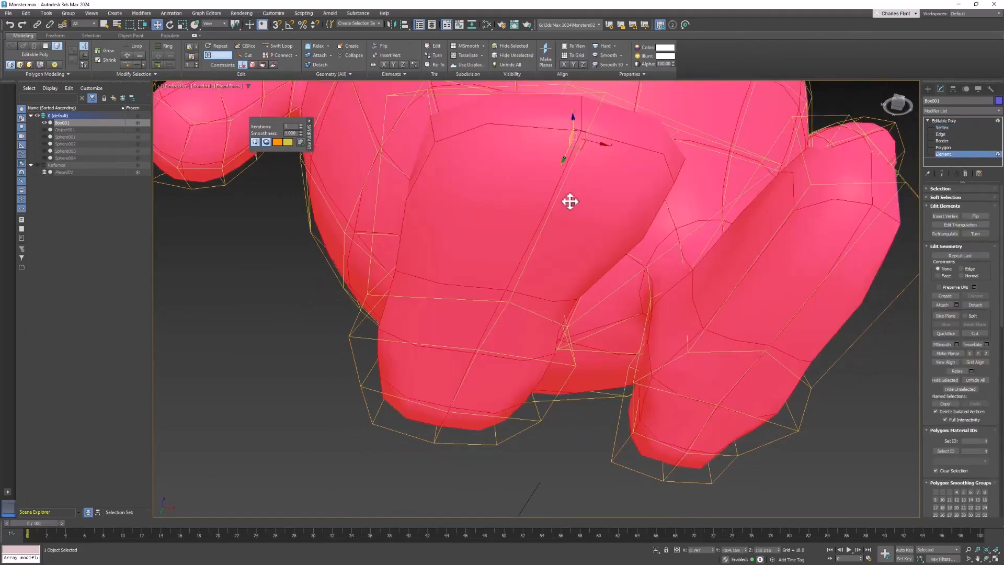
{"action": "left_click", "coordinate": [941, 147]}
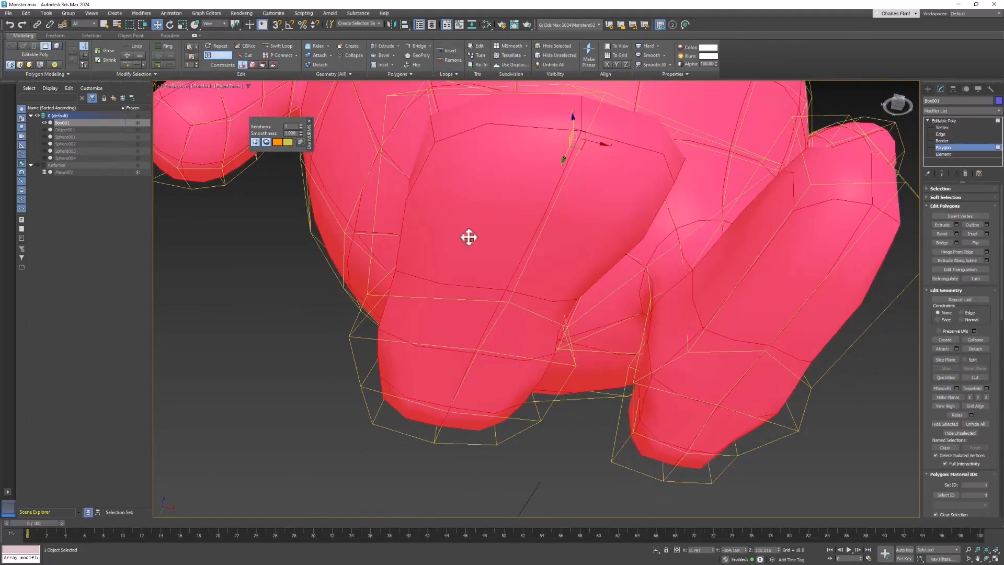
{"action": "left_click", "coordinate": [469, 169]}
{"action": "left_click", "coordinate": [583, 197], "text": "ctrl"}
{"action": "left_click", "coordinate": [532, 316], "text": "ctrl"}
{"action": "left_click", "coordinate": [461, 321], "text": "ctrl"}
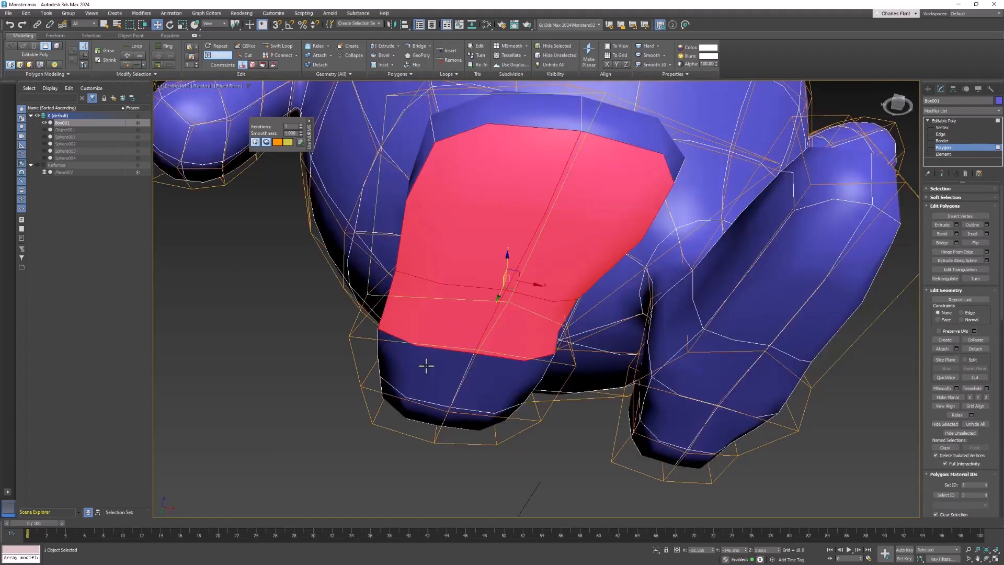
{"action": "left_click", "coordinate": [426, 367], "text": "ctrl"}
{"action": "left_click", "coordinate": [483, 394], "text": "ctrl"}
{"action": "middle_click_drag", "start_coordinate": [498, 393], "coordinate": [456, 366], "text": "alt"}
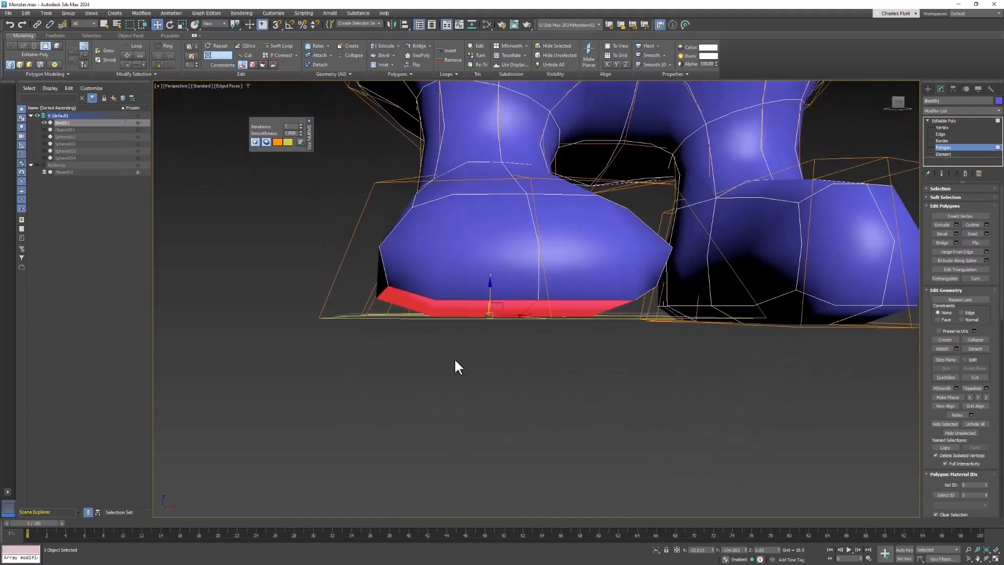
{"action": "middle_click_drag", "start_coordinate": [448, 313], "coordinate": [593, 297], "text": "alt"}
{"action": "left_click", "coordinate": [272, 306], "text": "ctrl"}
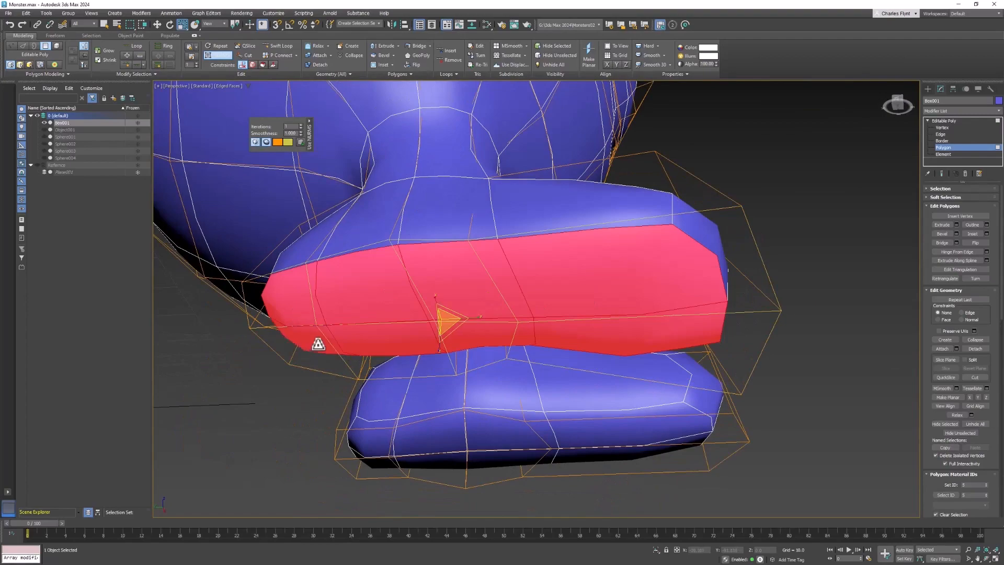
{"action": "middle_click_drag", "start_coordinate": [318, 344], "coordinate": [680, 293], "text": "alt"}
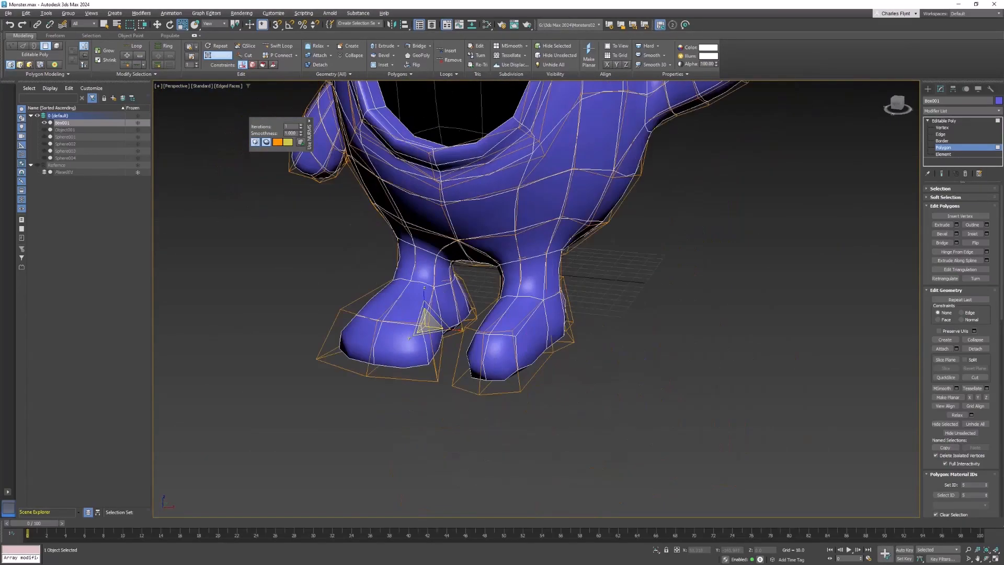
Examine the legs and feet of the model from several angles.
{"action": "middle_click_drag", "start_coordinate": [594, 262], "coordinate": [523, 375], "text": "alt"}
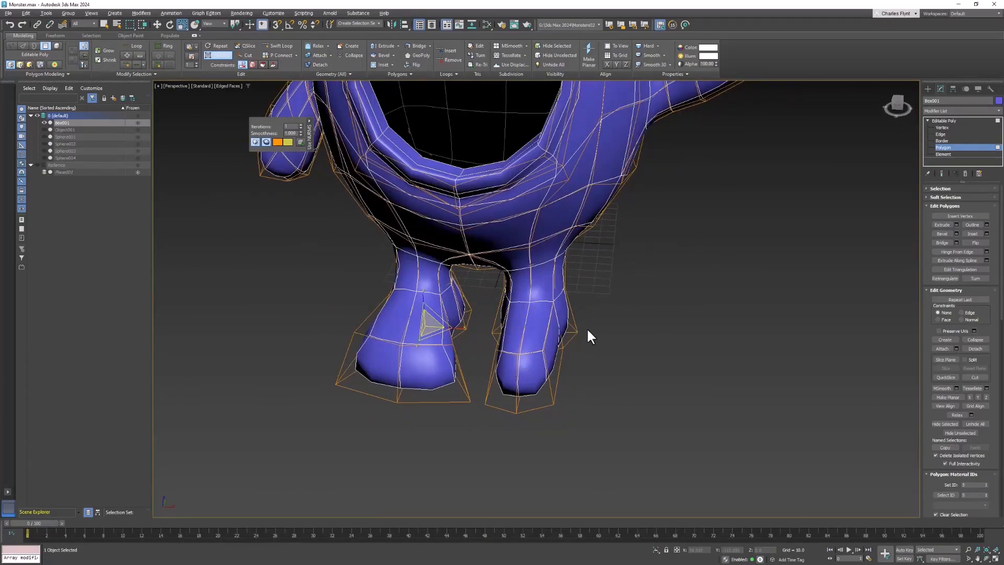
{"action": "middle_click_drag", "start_coordinate": [588, 330], "coordinate": [508, 293], "text": "alt"}
{"action": "mouse_move", "coordinate": [537, 228]}
{"action": "middle_mouse_down", "text": "alt"}
{"action": "mouse_move", "coordinate": [498, 183]}
{"action": "mouse_move", "coordinate": [480, 205]}
{"action": "middle_mouse_up", "text": "alt"}
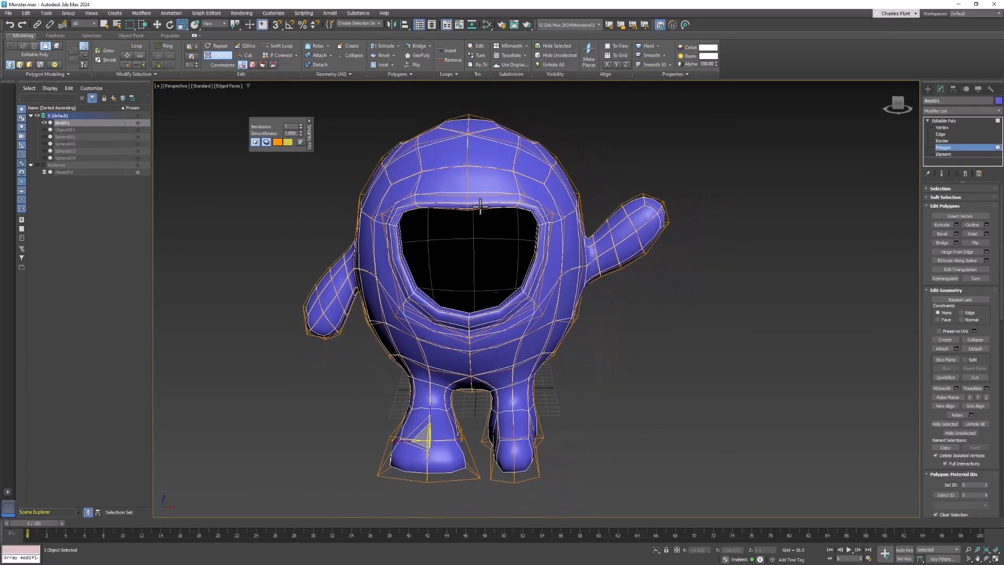